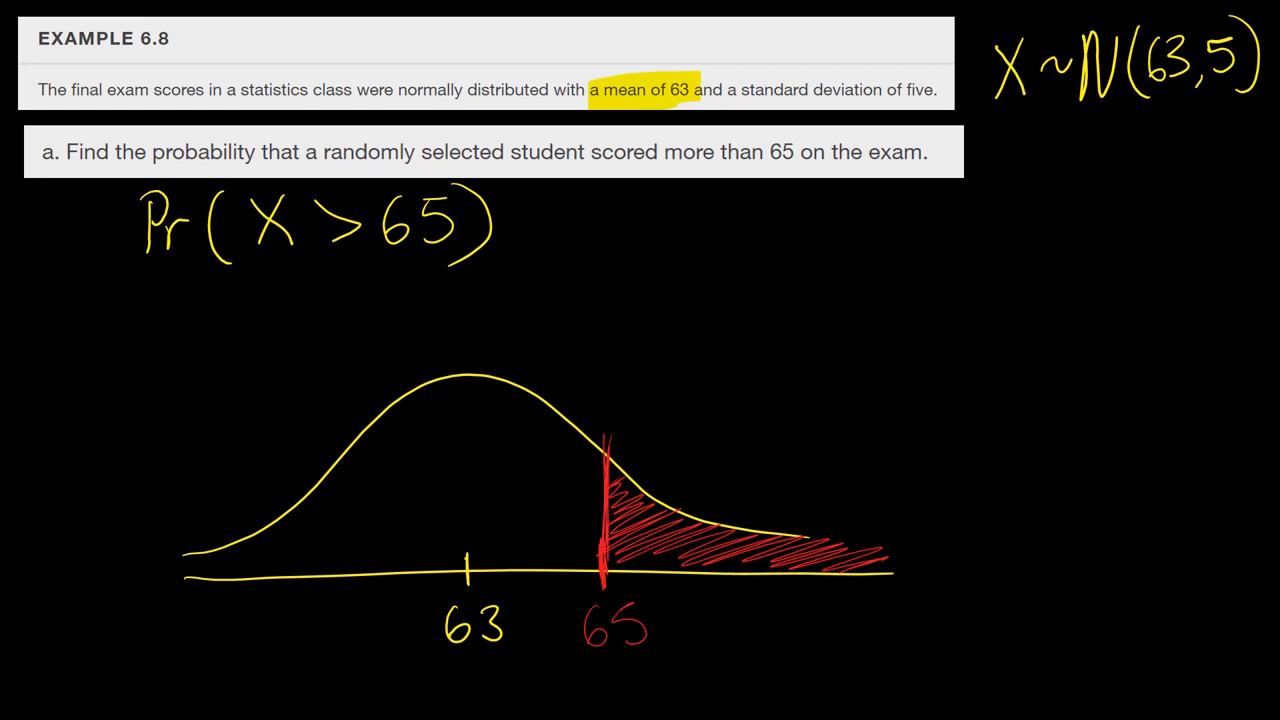
Shade the area under the curve left of 65 in green and write "Pr(X < 65)" in green above it.
mouse_move(241, 534)
left_mouse_down()
mouse_move(467, 380)
mouse_move(562, 462)
mouse_move(576, 550)
mouse_move(520, 480)
mouse_move(420, 420)
mouse_move(320, 500)
mouse_move(460, 500)
mouse_move(592, 550)
left_mouse_up()
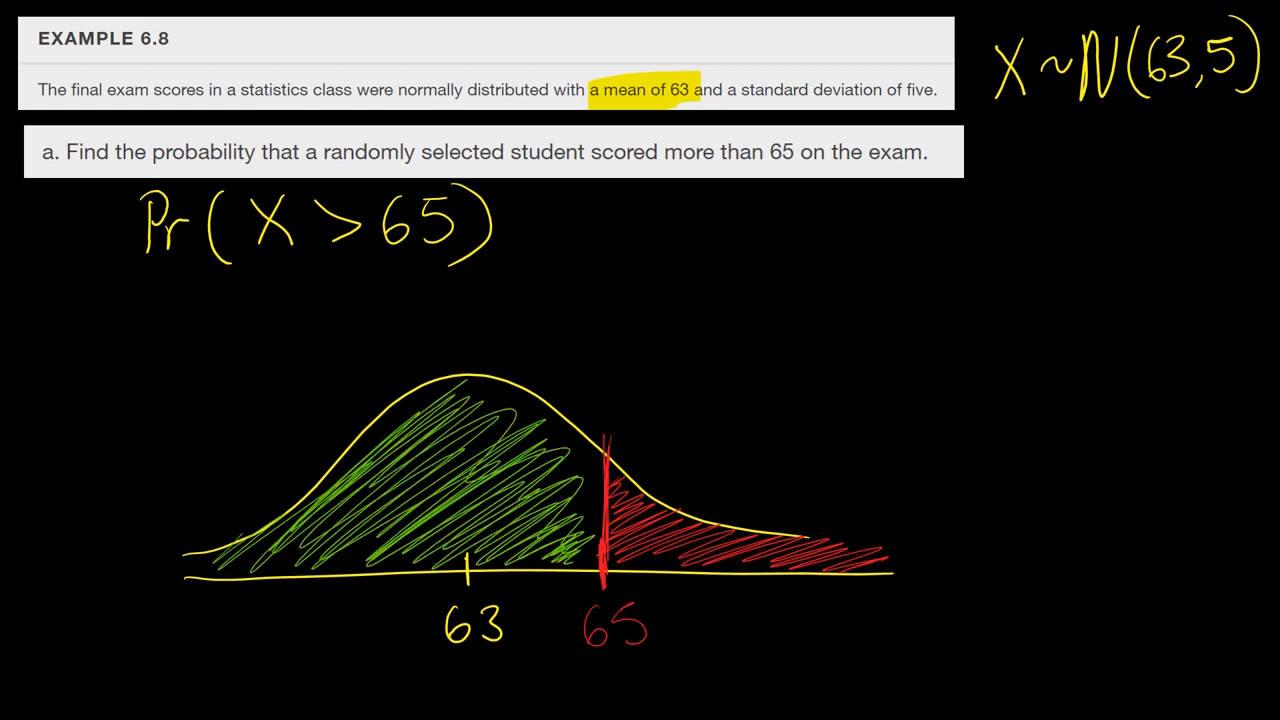
left_click_drag(525, 296, 528, 330)
mouse_move(522, 288)
left_mouse_down()
mouse_move(530, 305)
mouse_move(580, 306)
mouse_move(608, 344)
left_mouse_up()
mouse_move(638, 284)
left_mouse_down()
mouse_move(676, 326)
mouse_move(636, 330)
left_mouse_up()
mouse_move(727, 276)
left_mouse_down()
mouse_move(730, 304)
mouse_move(752, 300)
left_mouse_up()
mouse_move(824, 268)
left_mouse_down()
mouse_move(801, 288)
mouse_move(804, 310)
left_mouse_up()
mouse_move(830, 258)
left_mouse_down()
mouse_move(866, 292)
mouse_move(836, 324)
left_mouse_up()
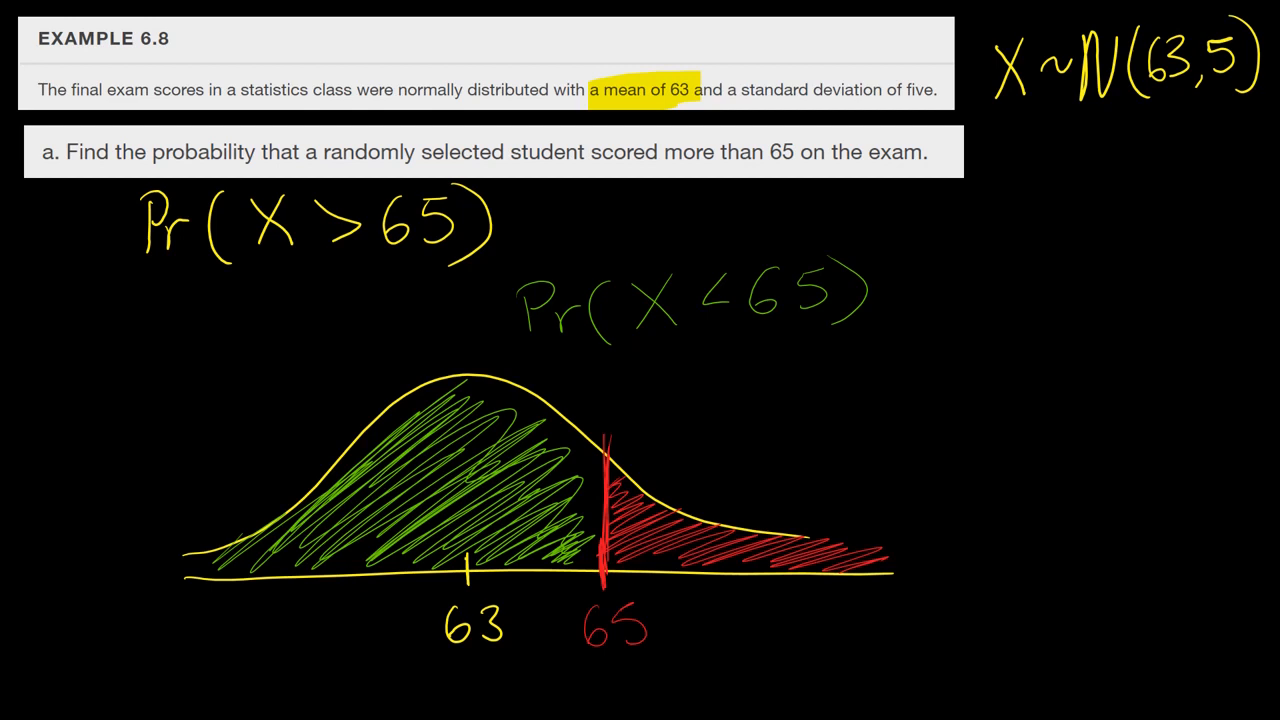
Retrace the whole bell curve in yellow and write "= 1 −" in front of the green Pr(X < 65).
mouse_move(186, 555)
left_mouse_down()
mouse_move(228, 540)
mouse_move(444, 366)
mouse_move(680, 497)
mouse_move(852, 555)
mouse_move(554, 404)
mouse_move(306, 480)
mouse_move(189, 547)
mouse_move(613, 448)
left_mouse_up()
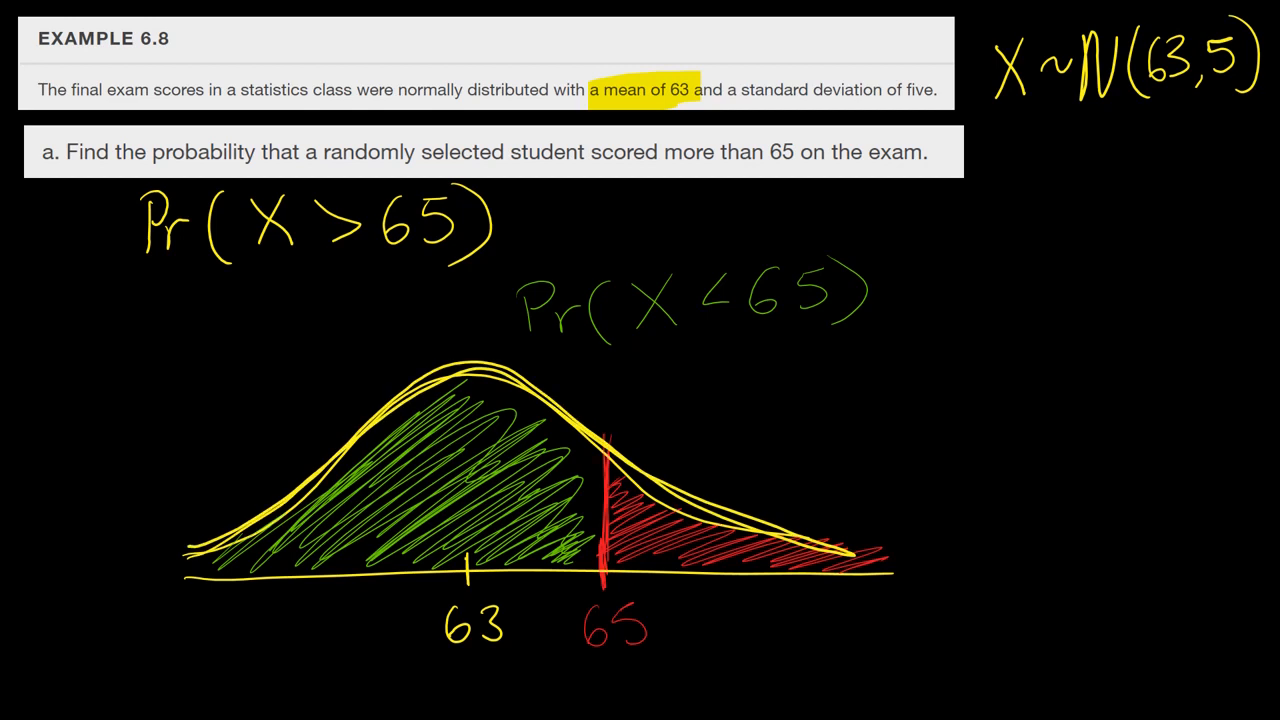
mouse_move(348, 301)
left_mouse_down()
mouse_move(374, 300)
mouse_move(378, 318)
left_mouse_up()
mouse_move(415, 278)
left_mouse_down()
mouse_move(413, 340)
mouse_move(488, 309)
left_mouse_up()
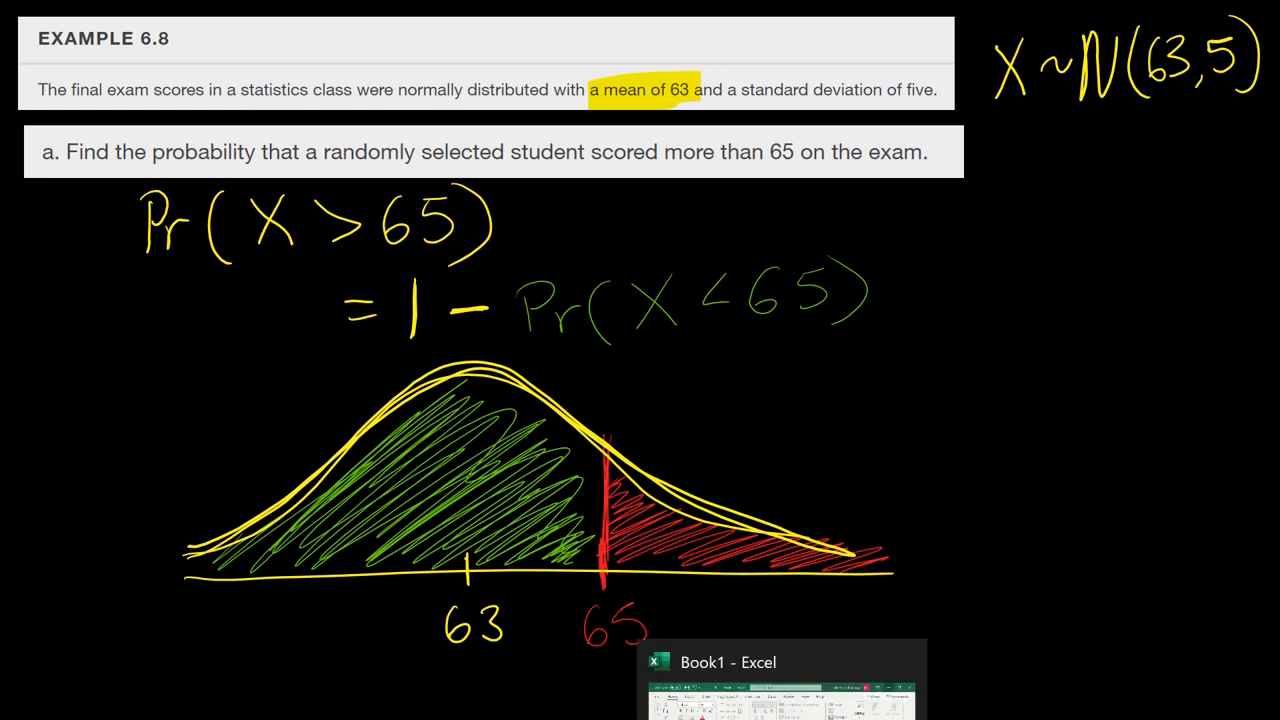
Switch to the Book1 workbook in Excel and enter =1 - norm.dist(65, 63, 5, TRUE) in cell A1.
left_click(782, 712)
type("=")
key("Escape")
type("=1 - ")
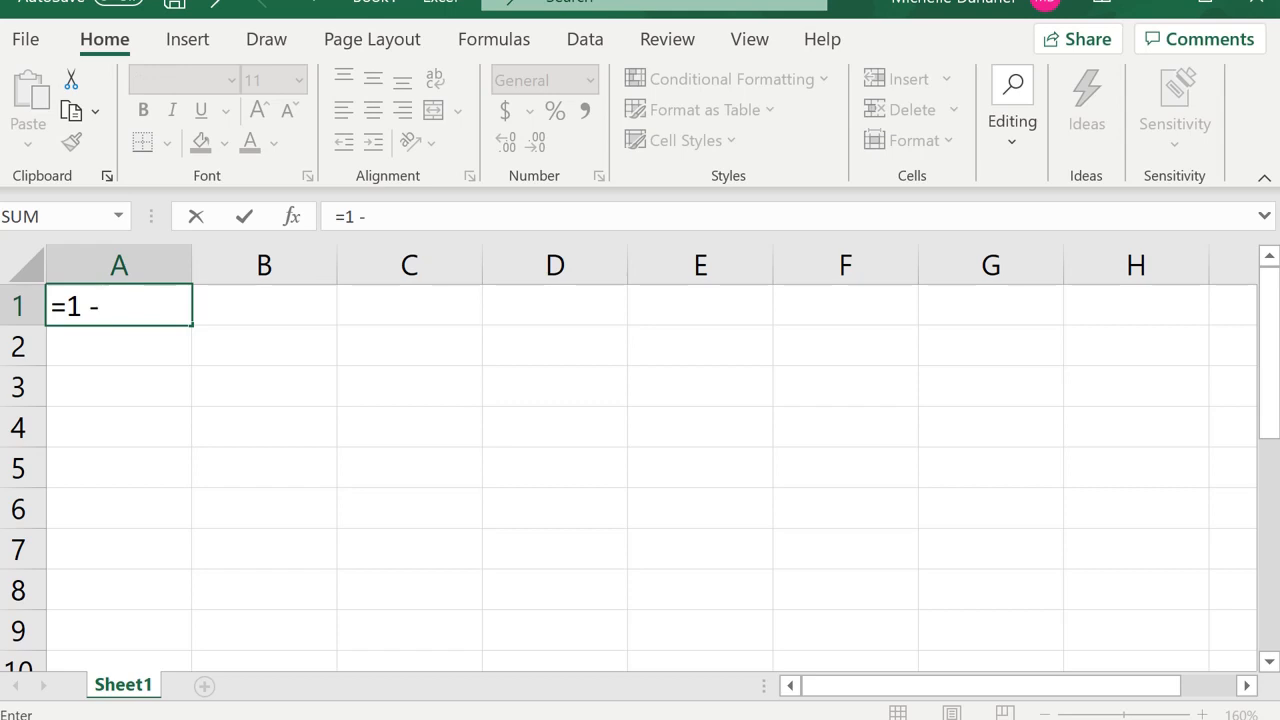
type("norm")
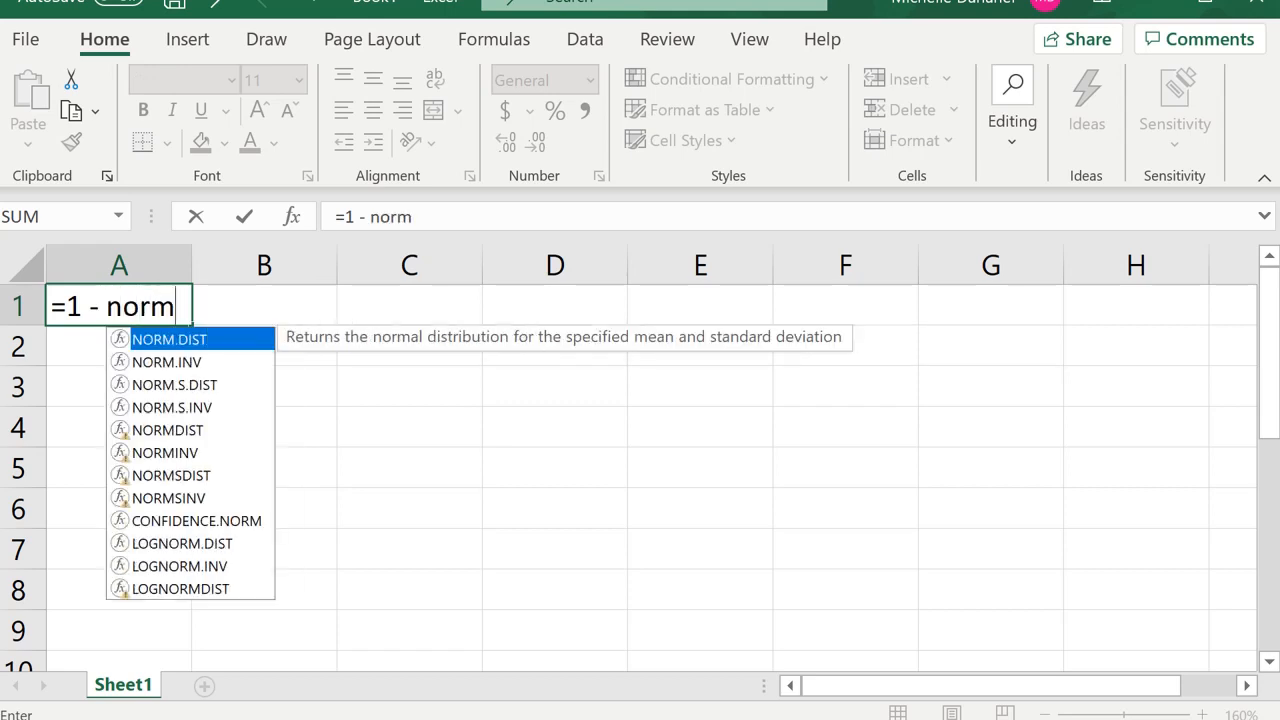
type(".dist")
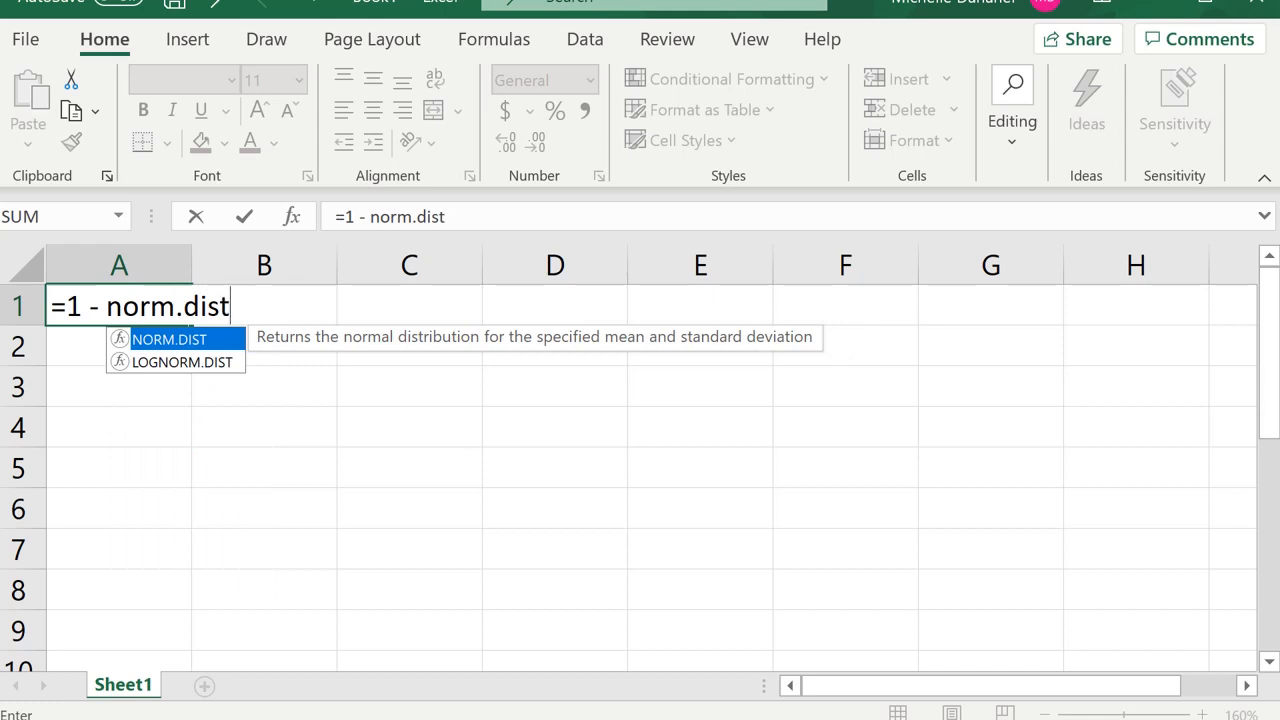
type("(")
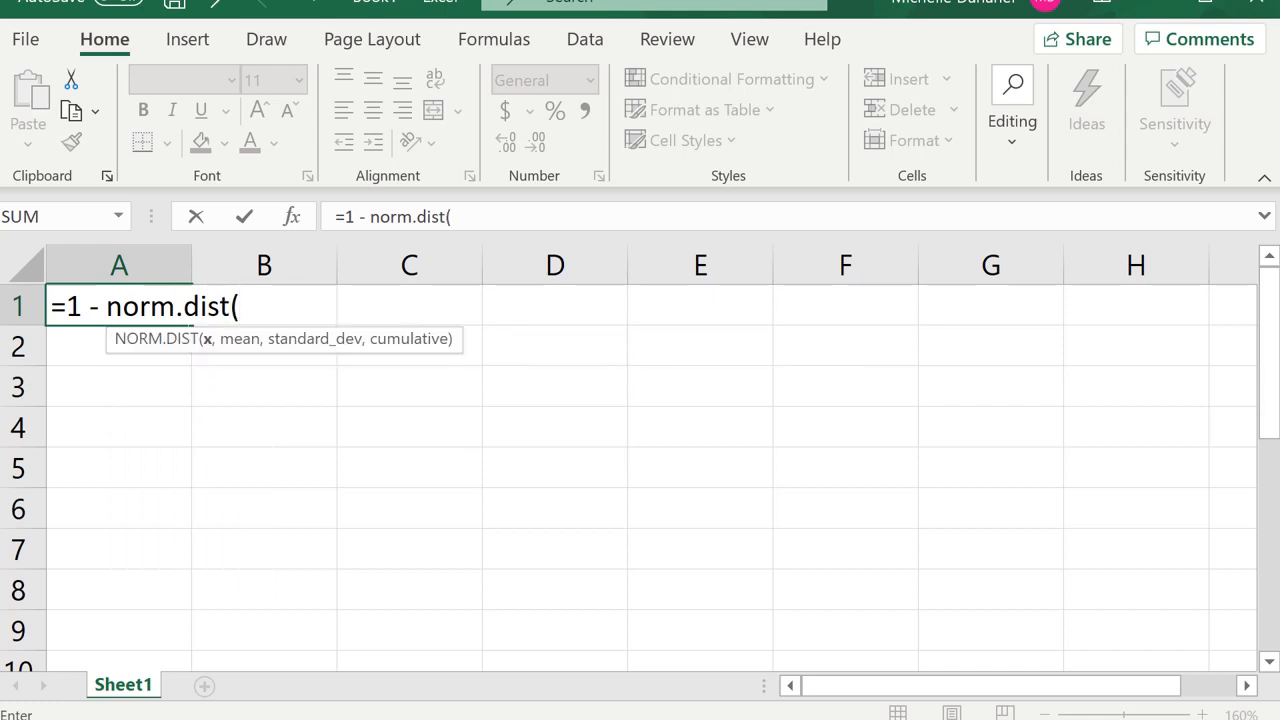
type("65, 6")
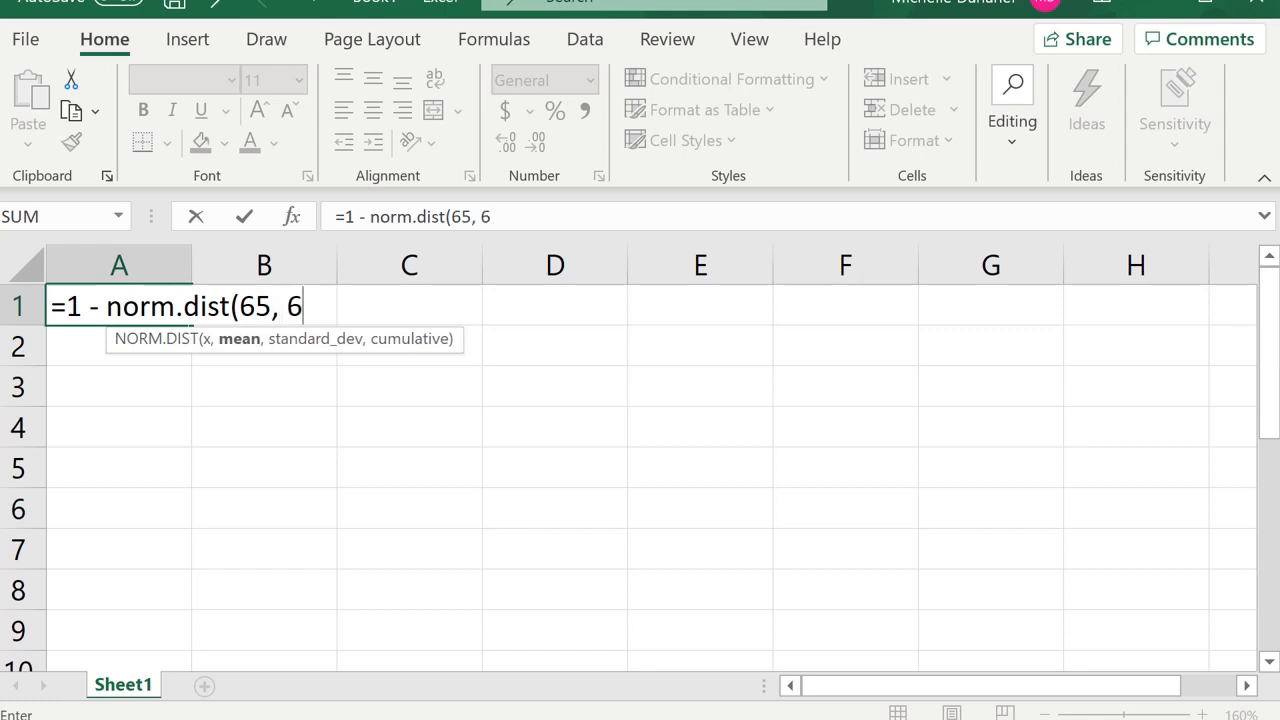
type("3, 5, T")
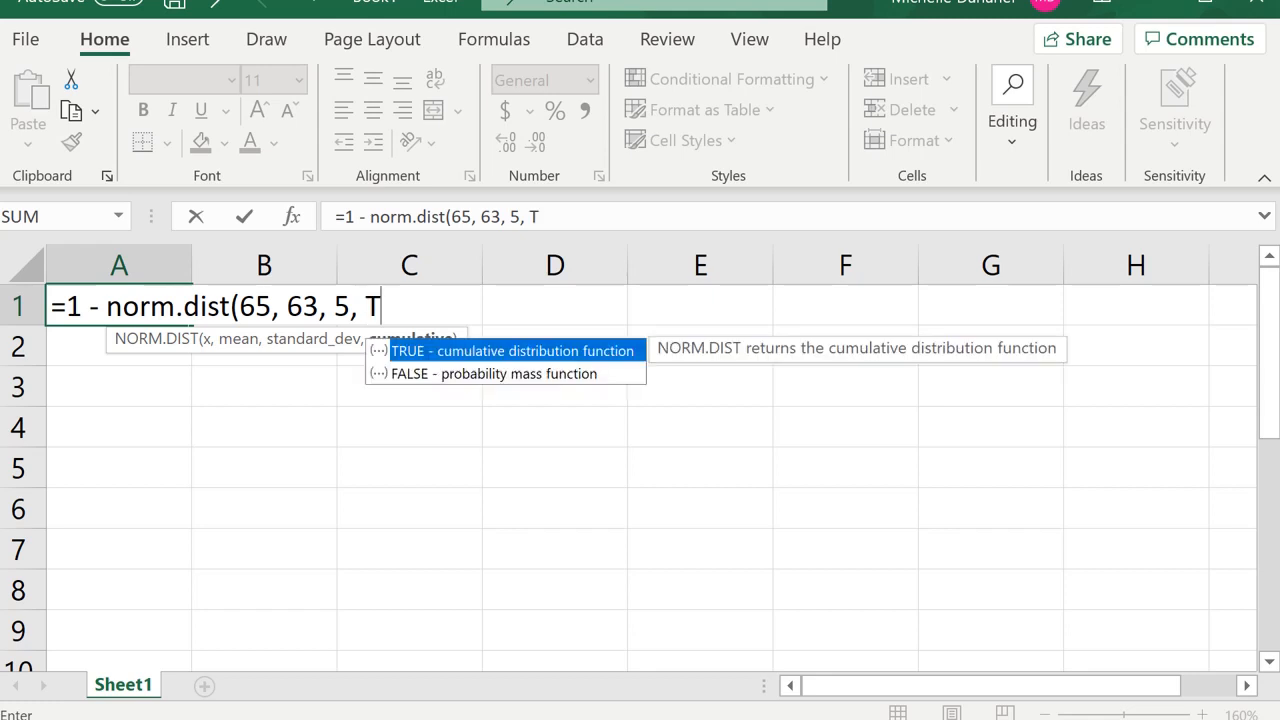
type("RUE)")
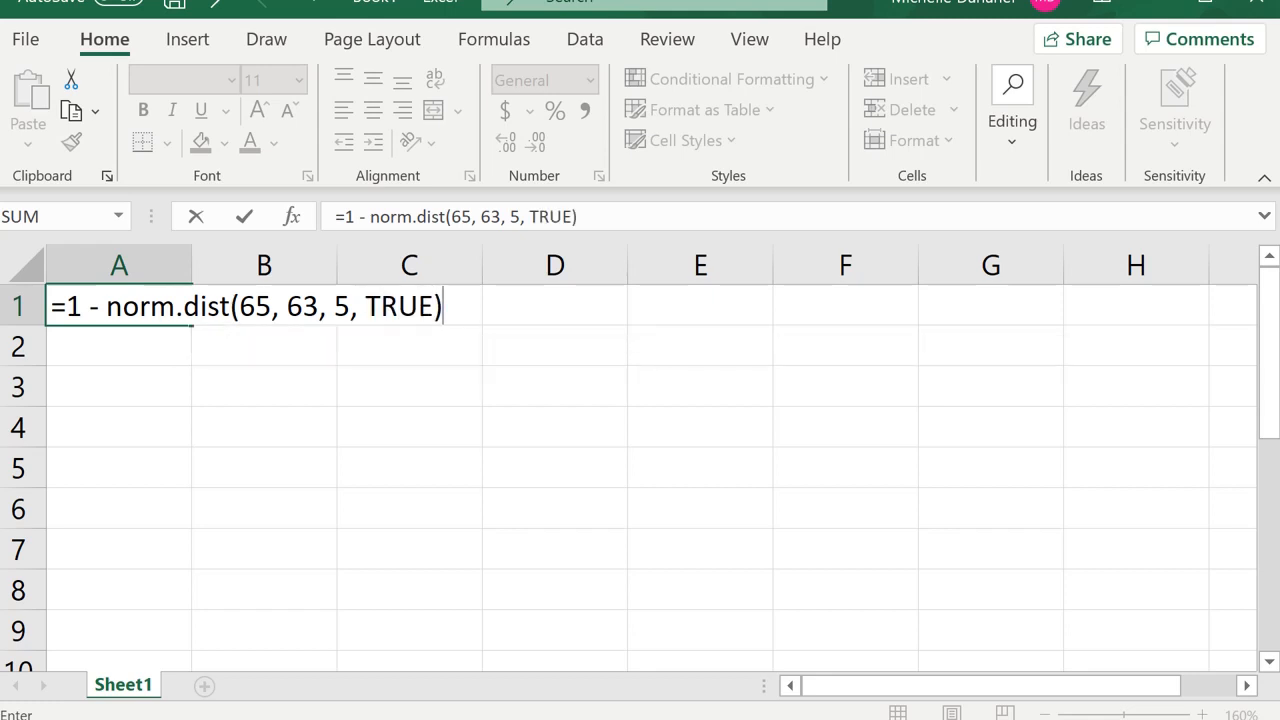
key("Return")
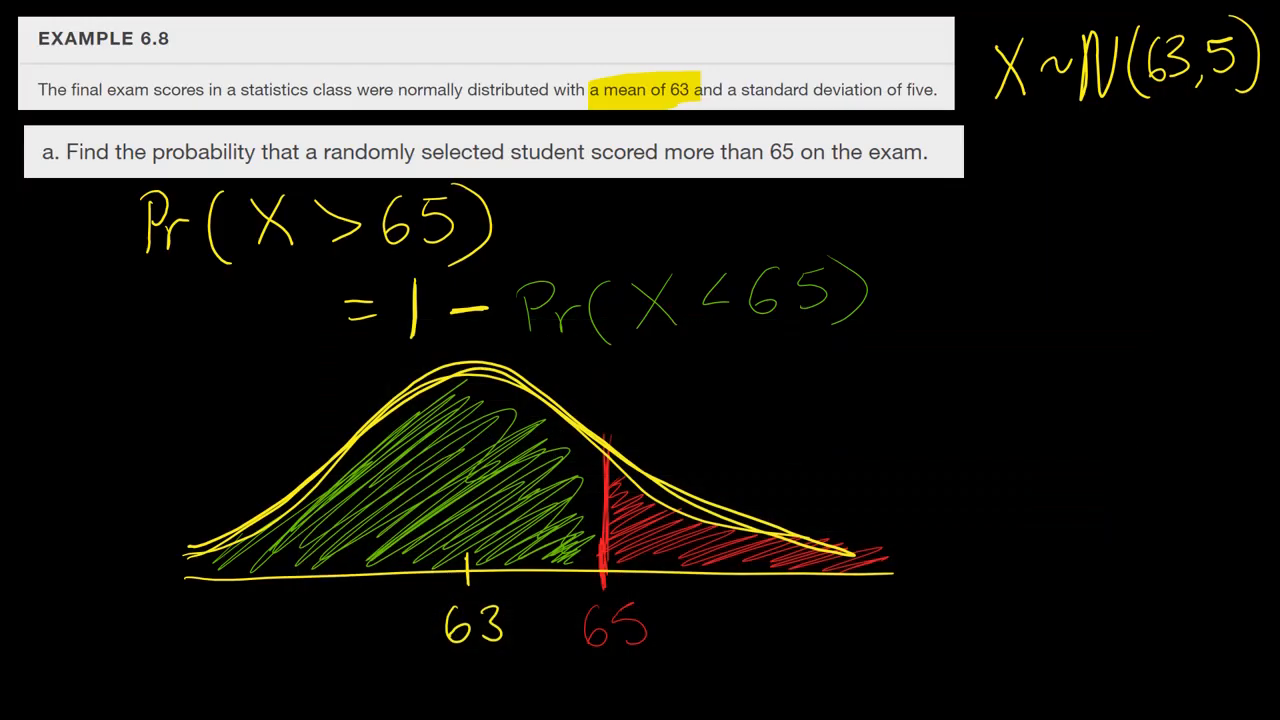
Back on the handwritten notes, write "= .34" after Pr(X < 65) and draw a red arrow from it to the red-shaded tail.
mouse_move(887, 278)
left_mouse_down()
mouse_move(910, 273)
mouse_move(940, 293)
left_mouse_up()
mouse_move(968, 252)
left_mouse_down()
mouse_move(981, 241)
mouse_move(968, 295)
left_mouse_up()
mouse_move(1026, 240)
left_mouse_down()
mouse_move(1050, 262)
mouse_move(1043, 306)
left_mouse_up()
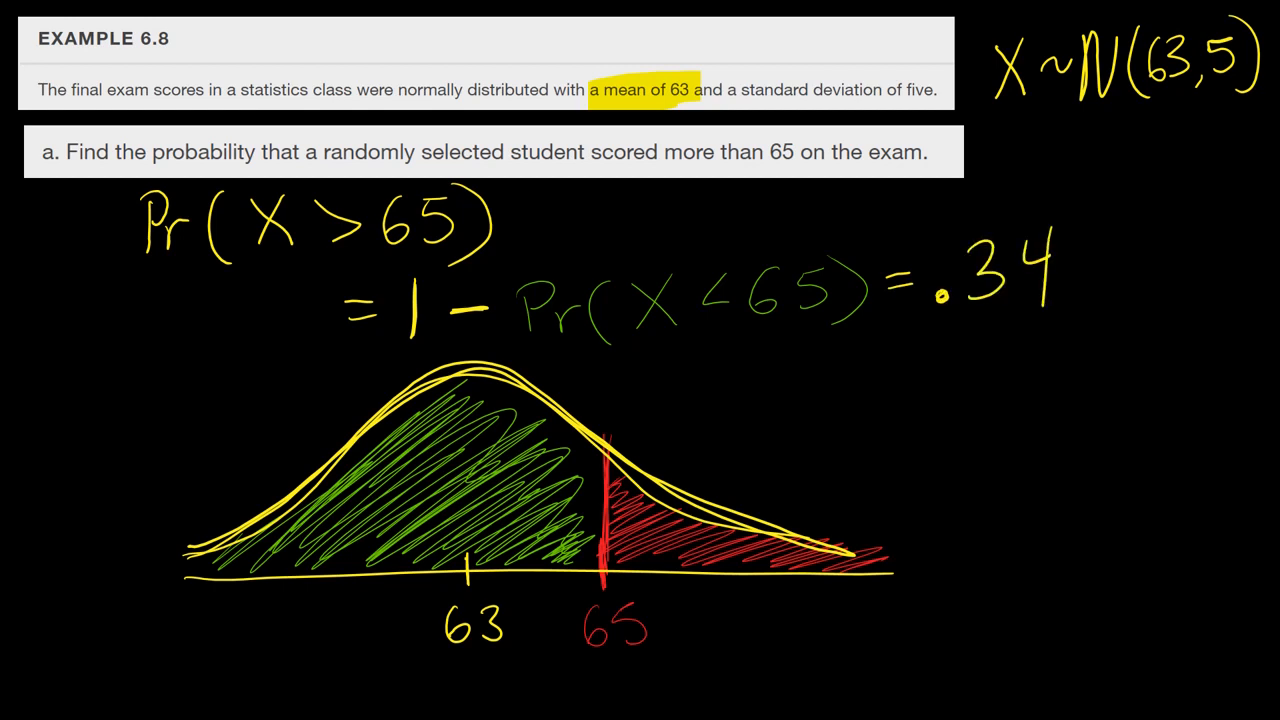
mouse_move(993, 318)
left_mouse_down()
mouse_move(922, 384)
mouse_move(725, 478)
left_mouse_up()
left_click_drag(735, 445, 770, 472)
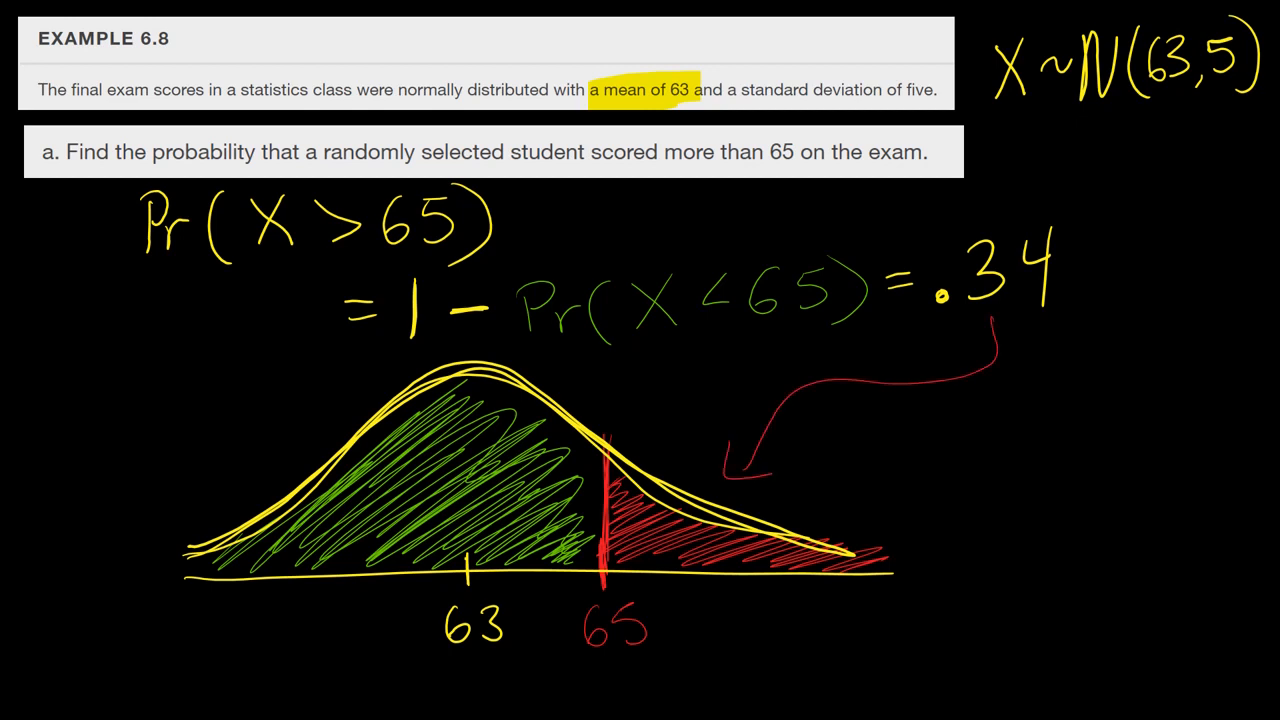
mouse_move(620, 490)
left_mouse_down()
mouse_move(662, 540)
mouse_move(785, 555)
mouse_move(680, 556)
left_mouse_up()
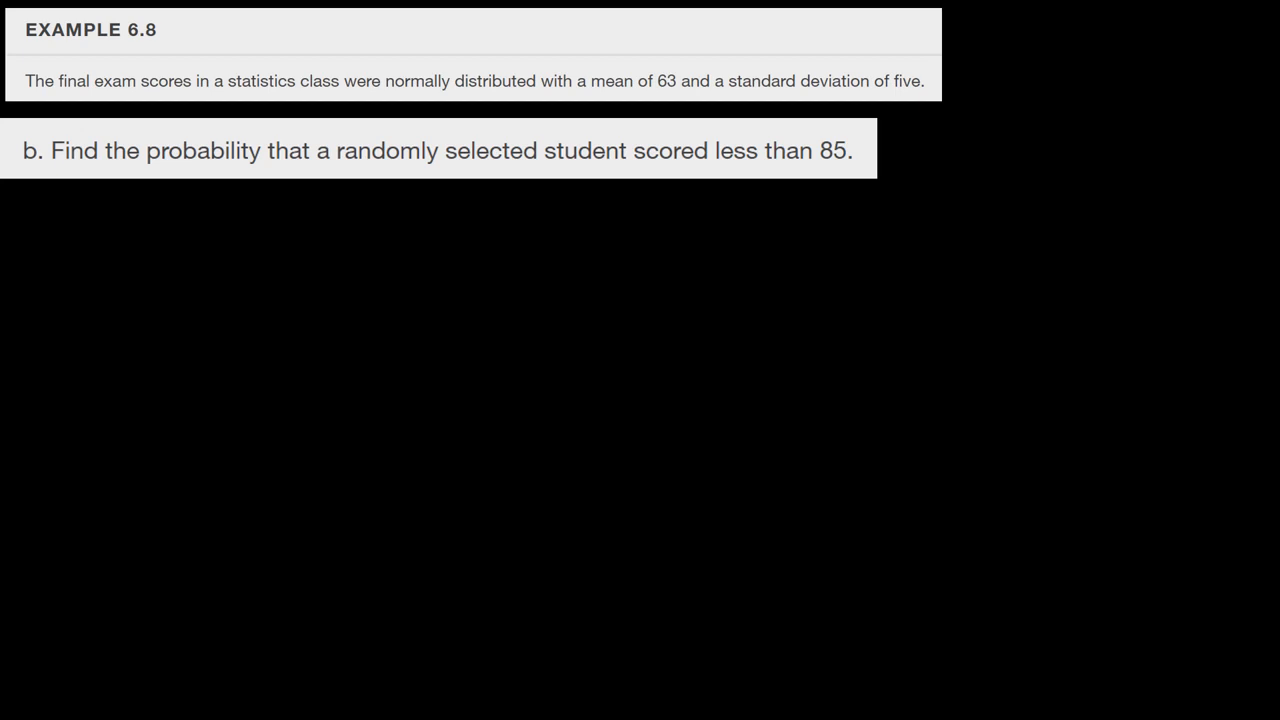
For part b, draw a yellow bell curve over a baseline, marking 63 at its centre and 85 in red towards the right tail.
left_click_drag(188, 547, 964, 519)
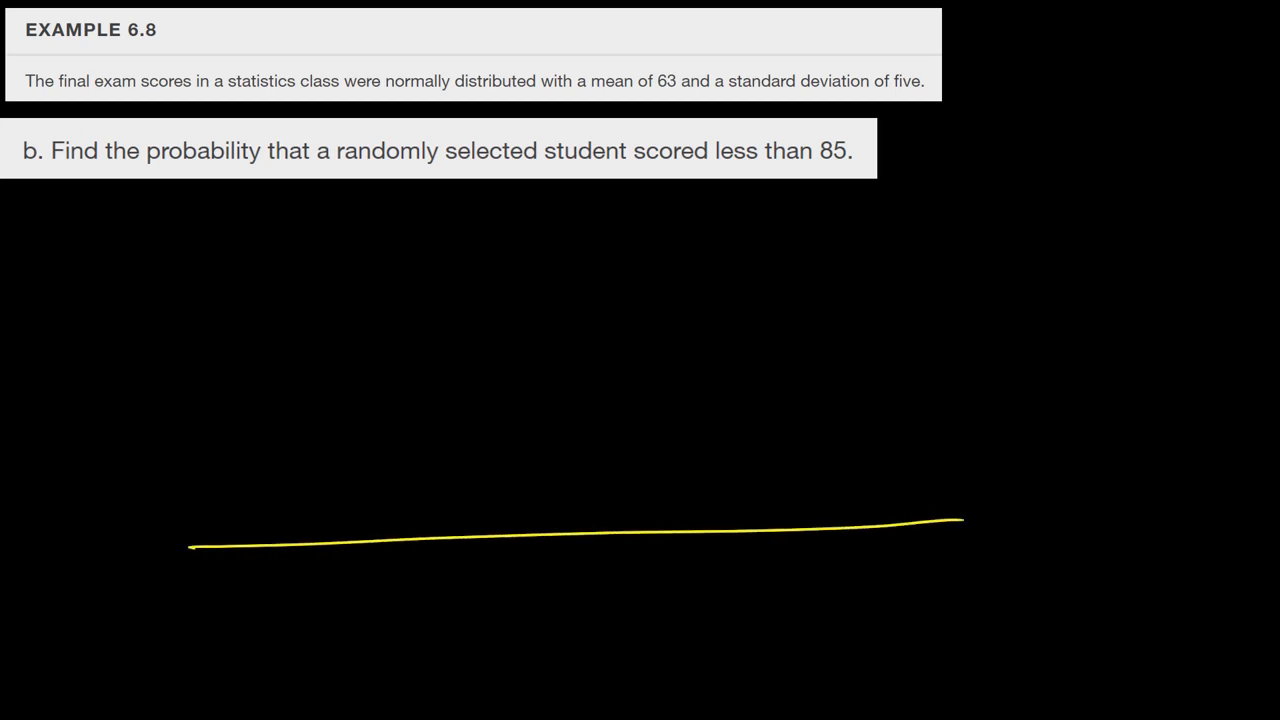
mouse_move(221, 525)
left_mouse_down()
mouse_move(410, 395)
mouse_move(906, 480)
left_mouse_up()
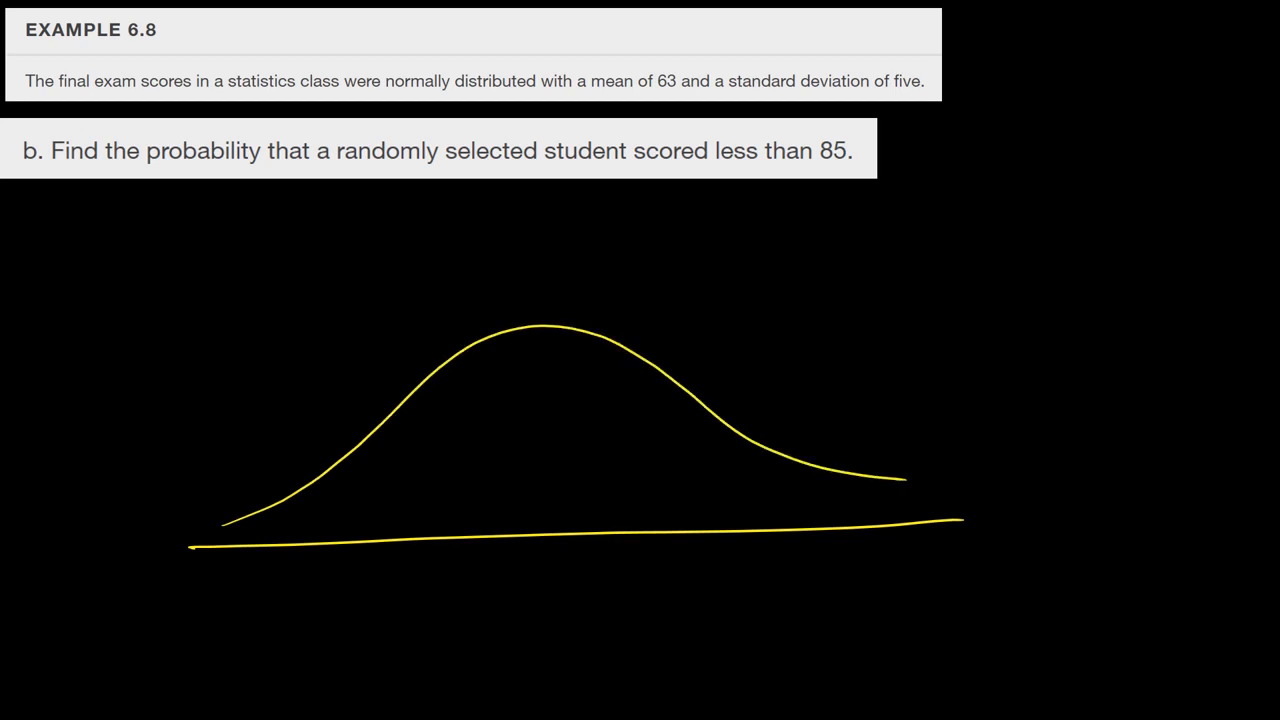
mouse_move(536, 516)
left_mouse_down()
mouse_move(544, 556)
mouse_move(538, 510)
left_mouse_up()
left_click_drag(540, 588, 524, 612)
mouse_move(572, 588)
left_mouse_down()
mouse_move(590, 590)
mouse_move(574, 628)
left_mouse_up()
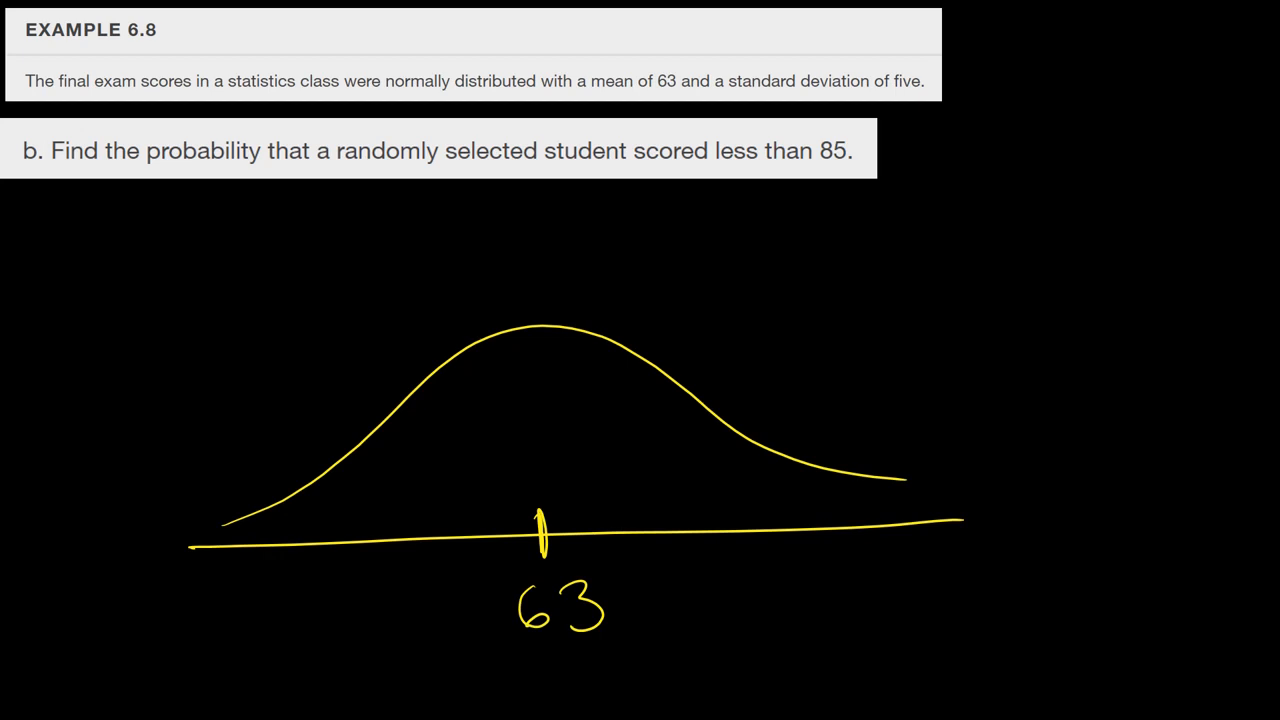
mouse_move(806, 518)
left_mouse_down()
mouse_move(806, 550)
mouse_move(804, 514)
mouse_move(846, 606)
left_mouse_up()
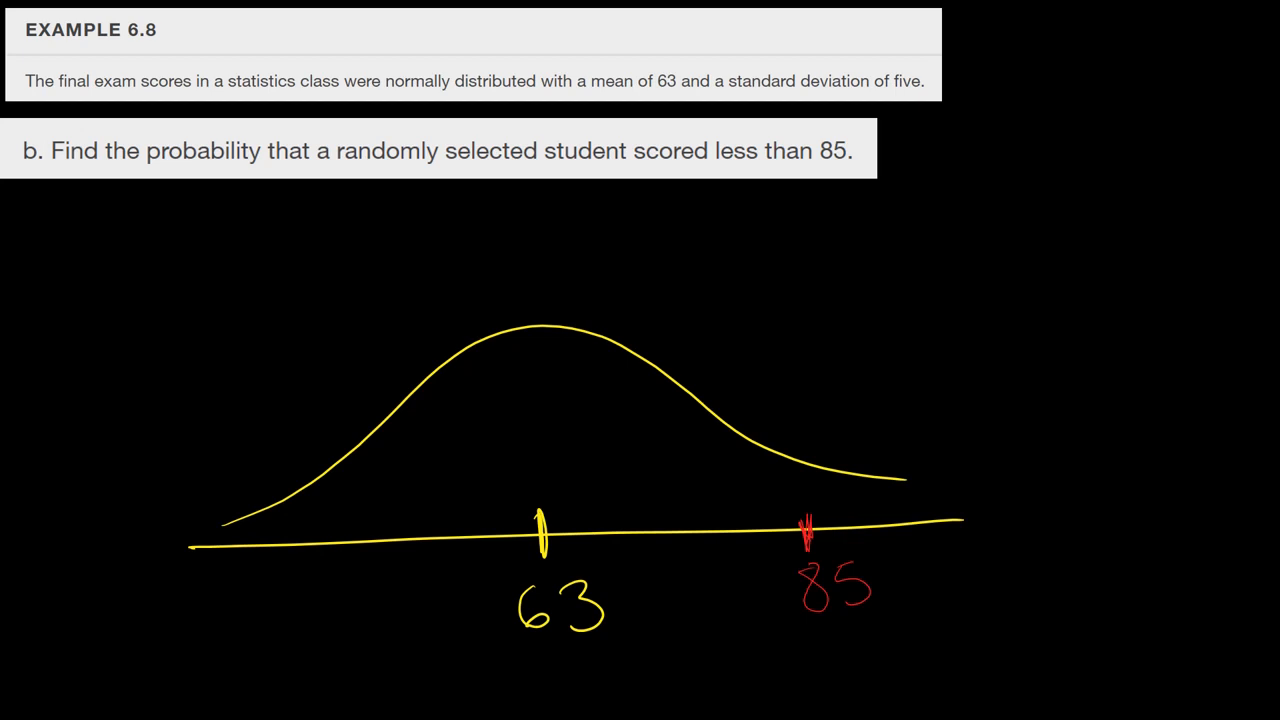
Write "Pr(X < 85)" in red above the curve and shade the area left of a red boundary line at 85.
mouse_move(154, 218)
left_mouse_down()
mouse_move(156, 268)
mouse_move(154, 236)
left_mouse_up()
mouse_move(182, 252)
left_mouse_down()
mouse_move(178, 270)
mouse_move(198, 236)
left_mouse_up()
mouse_move(230, 208)
left_mouse_down()
mouse_move(232, 260)
mouse_move(278, 244)
left_mouse_up()
left_click_drag(276, 200, 246, 248)
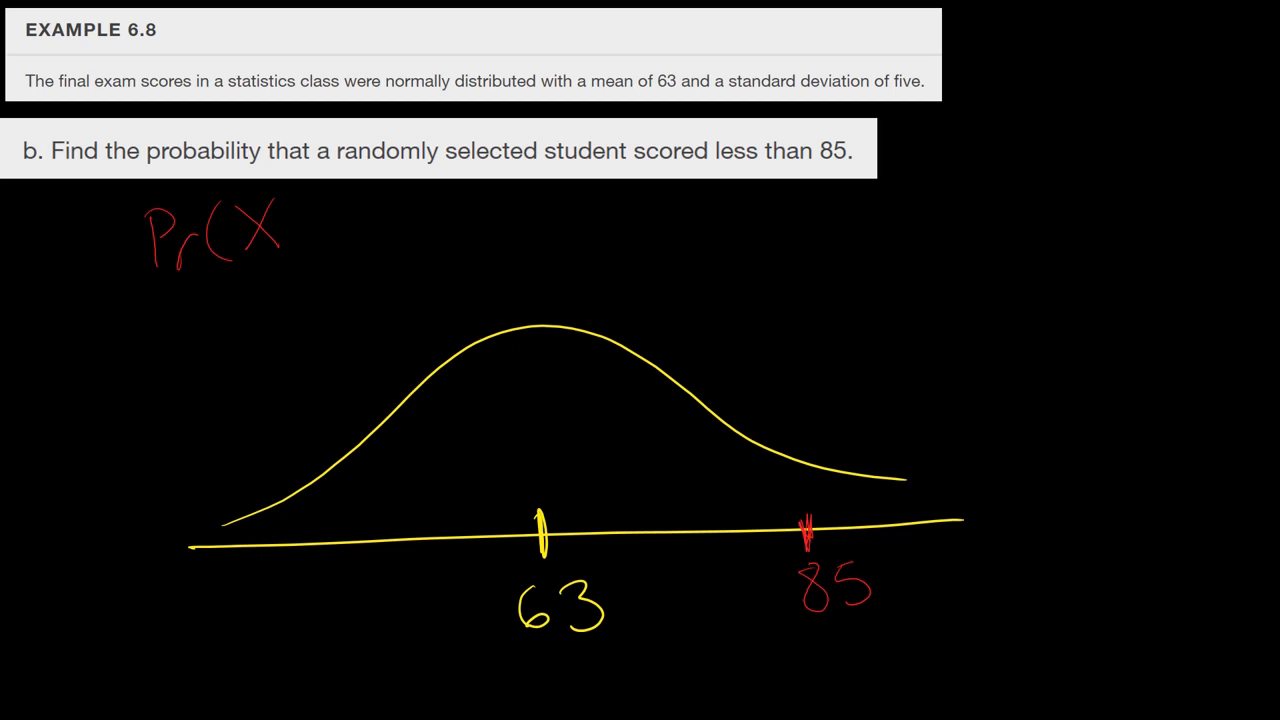
mouse_move(326, 202)
left_mouse_down()
mouse_move(338, 224)
mouse_move(370, 230)
mouse_move(380, 196)
mouse_move(412, 186)
left_mouse_up()
mouse_move(408, 190)
left_mouse_down()
mouse_move(414, 238)
mouse_move(458, 256)
left_mouse_up()
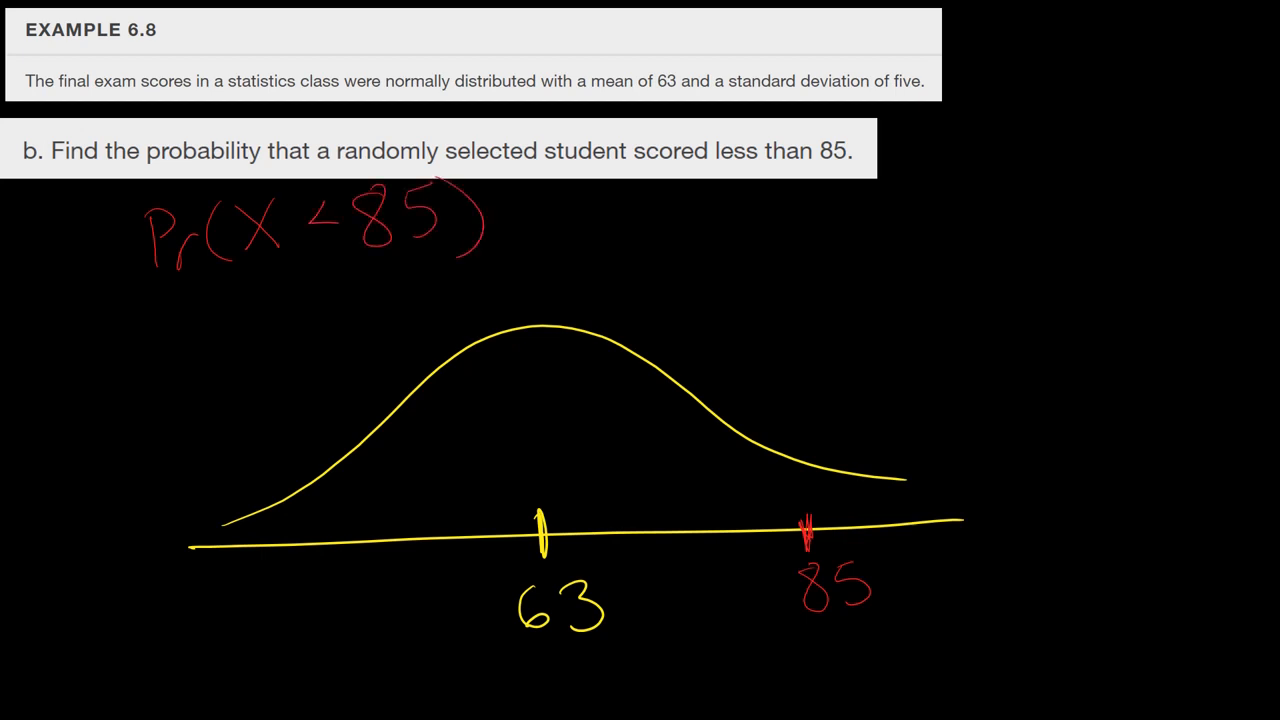
left_click_drag(800, 458, 807, 544)
mouse_move(566, 348)
left_mouse_down()
mouse_move(416, 404)
mouse_move(276, 536)
mouse_move(512, 426)
mouse_move(616, 438)
mouse_move(766, 505)
mouse_move(770, 480)
mouse_move(490, 368)
mouse_move(440, 440)
left_mouse_up()
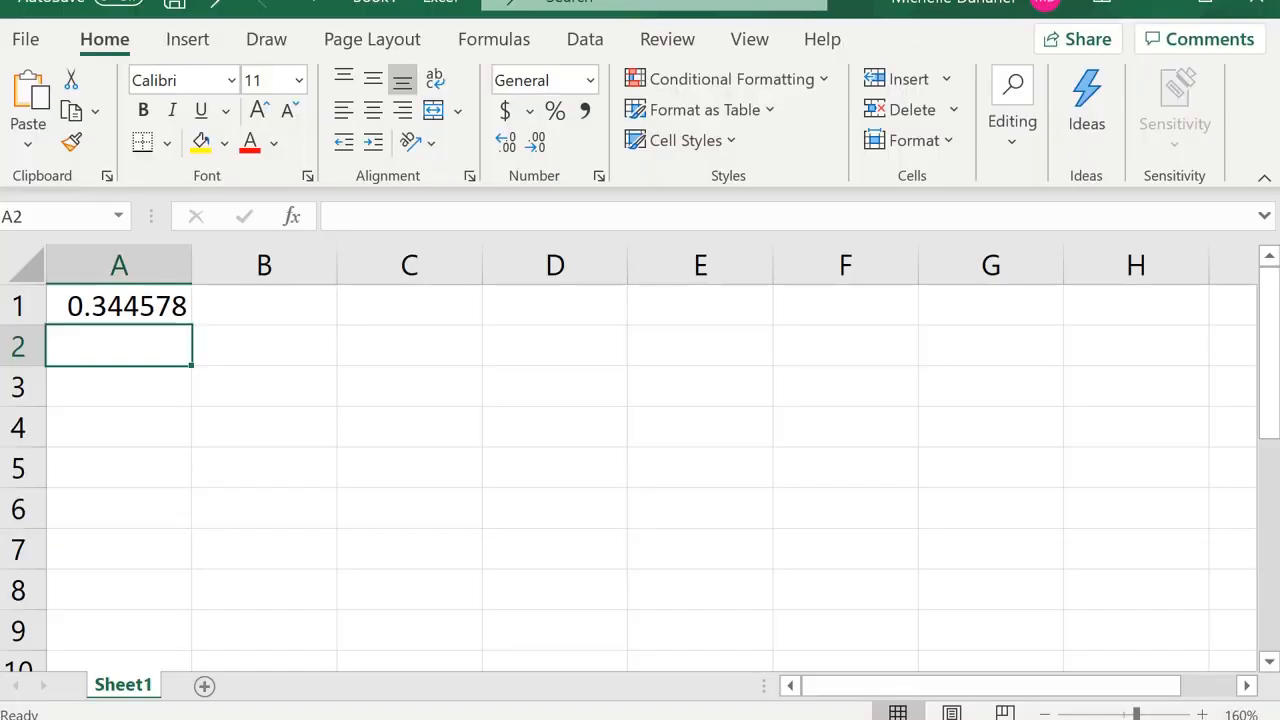
In Excel, enter =norm.dist(85,63,5,true) in cell A2.
type("=")
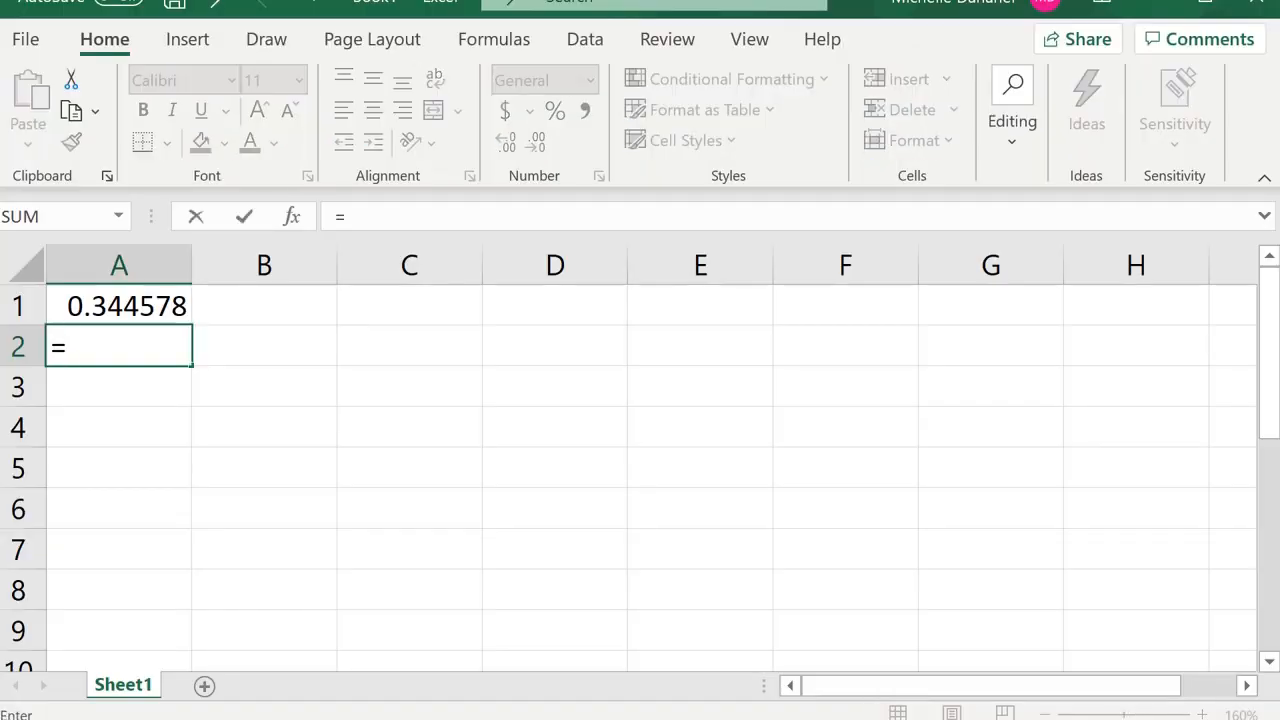
type("norm.")
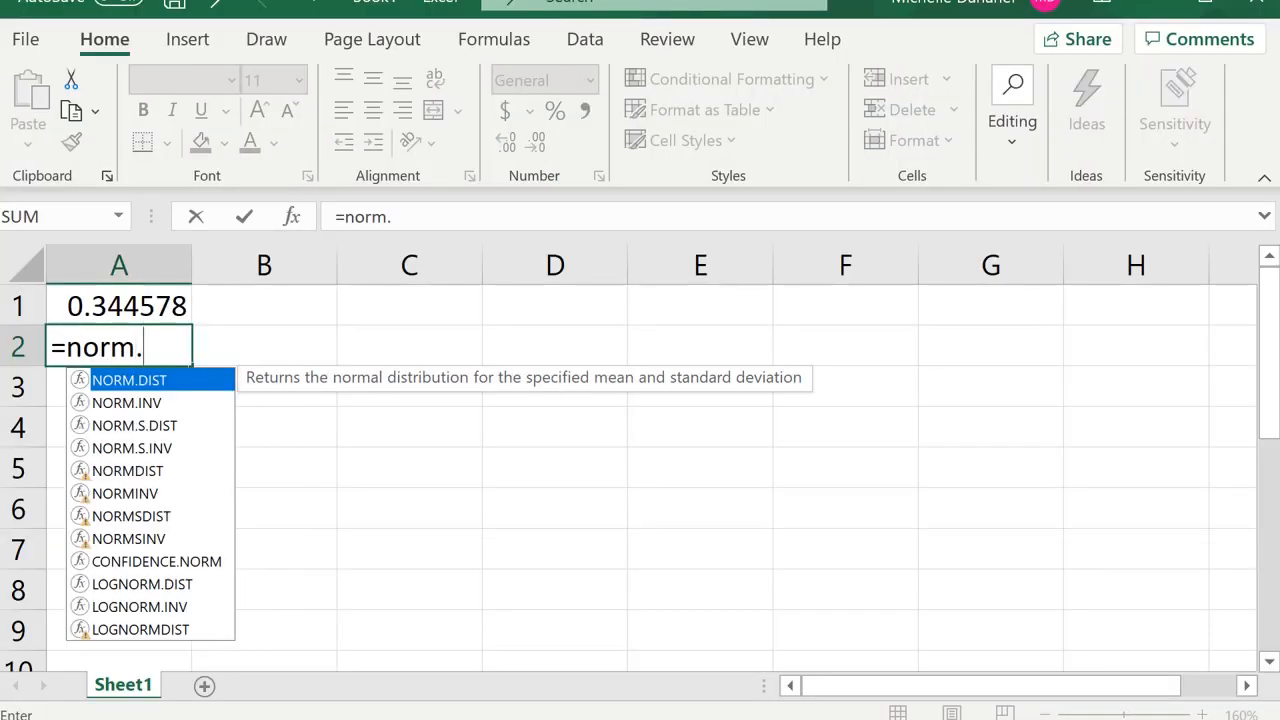
type("dist(")
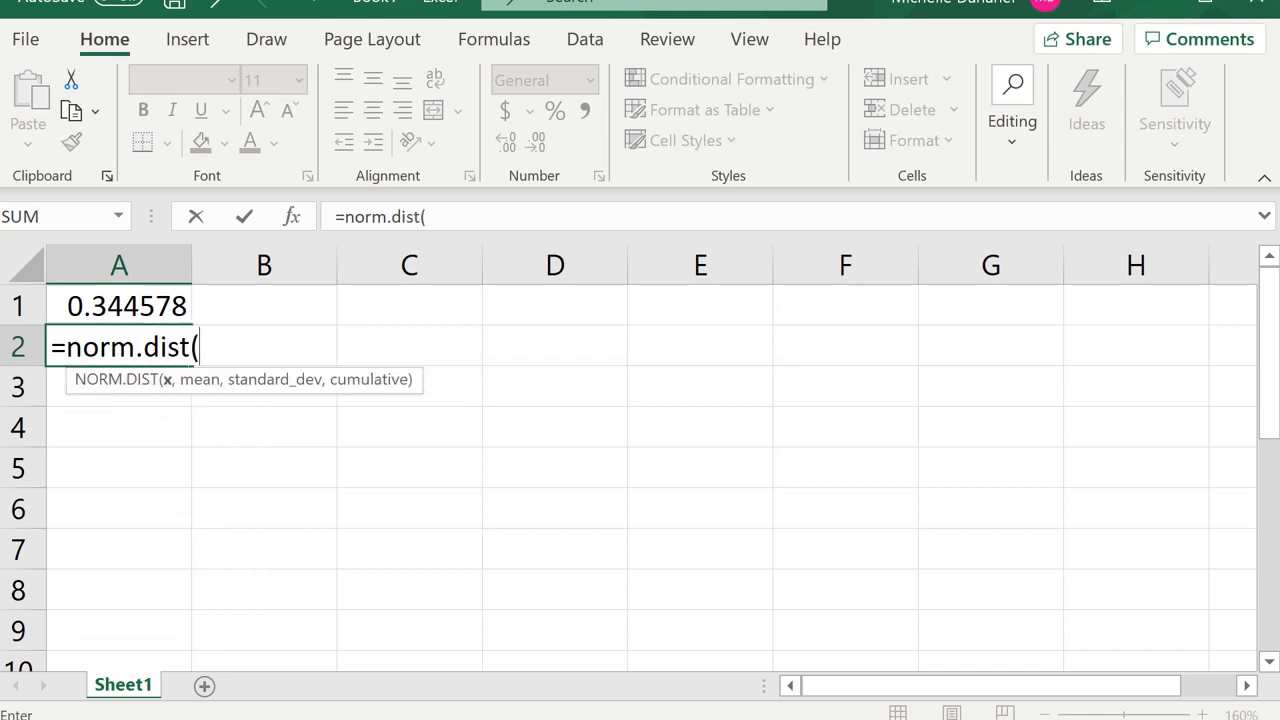
type("85,")
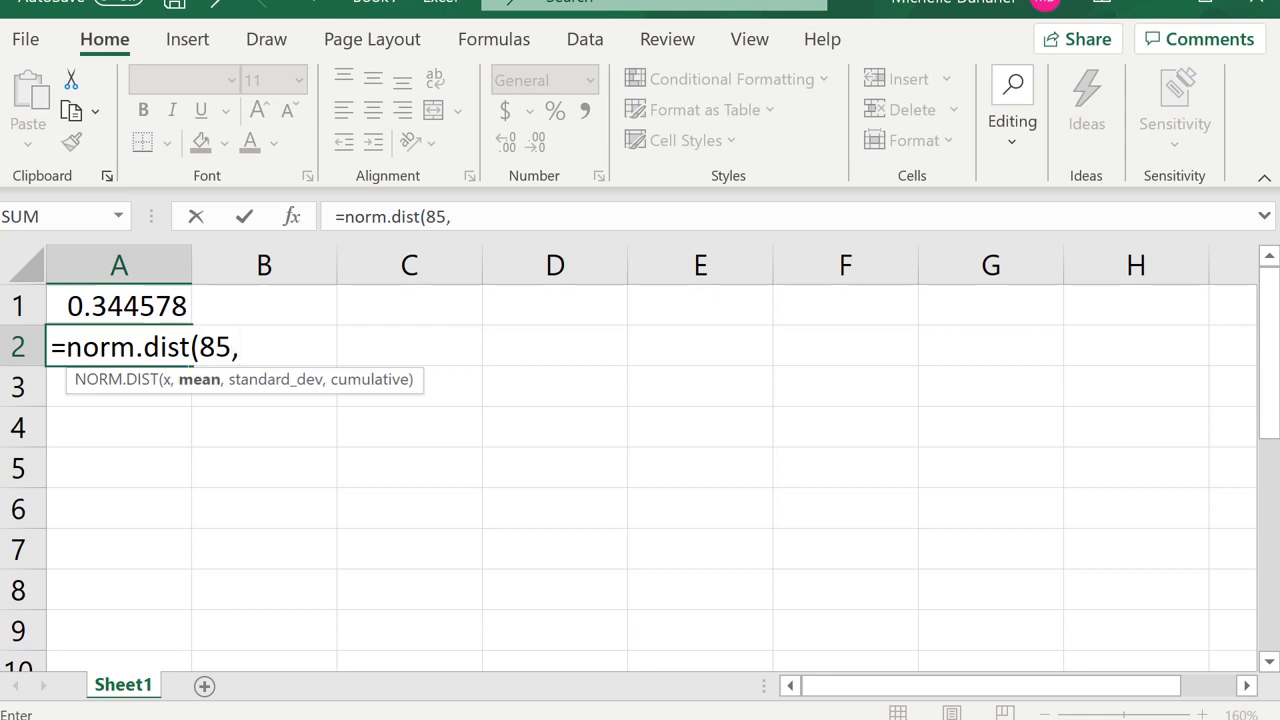
type("63,5")
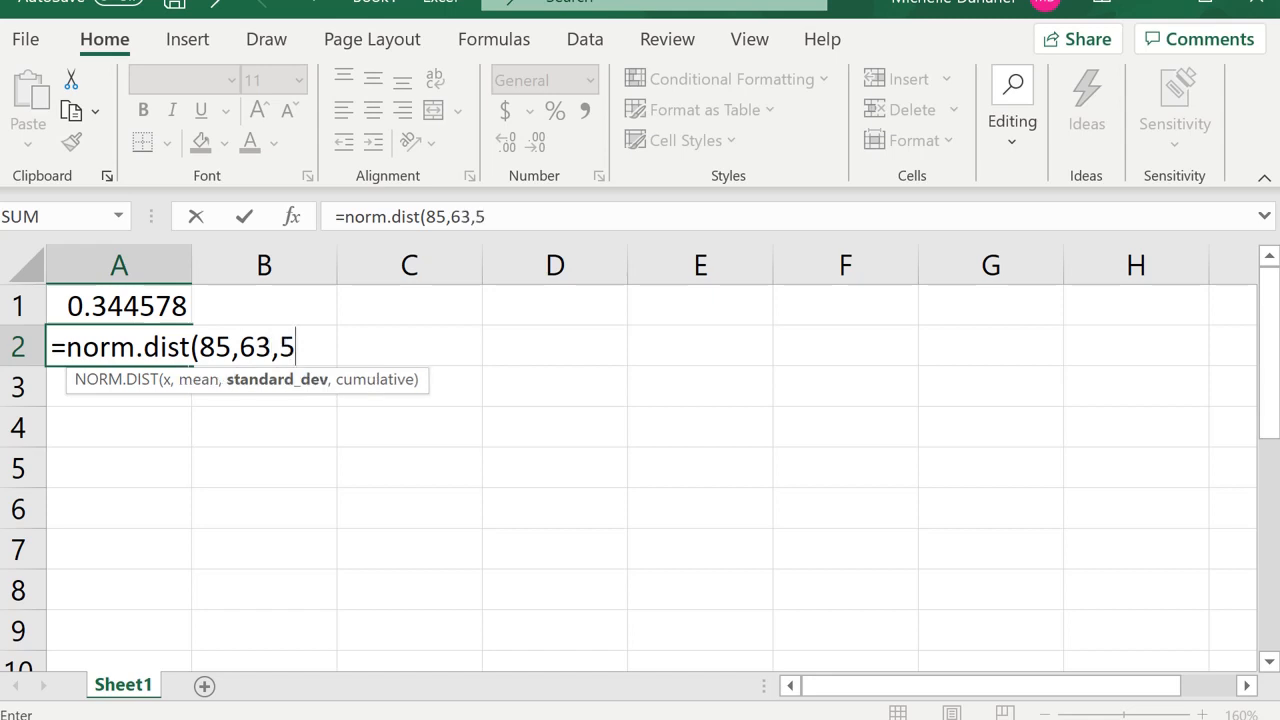
type(",")
type("tu")
key("BackSpace")
type("rue)")
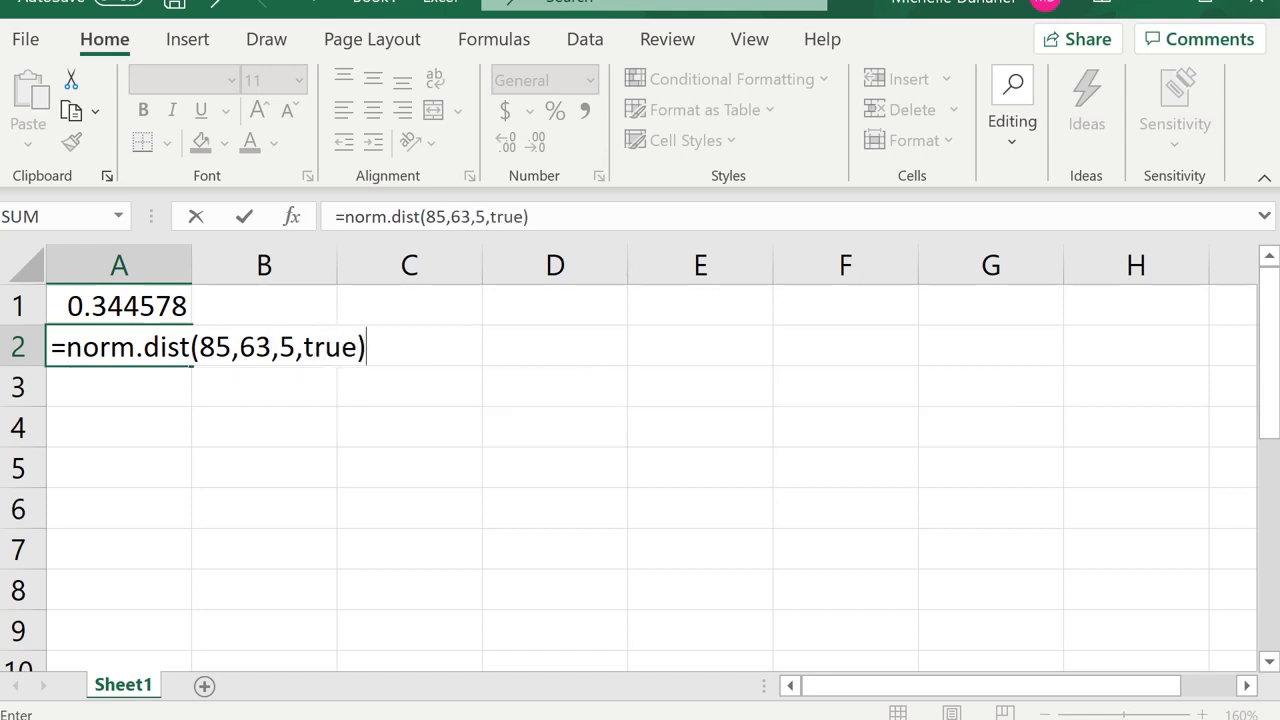
key("Return")
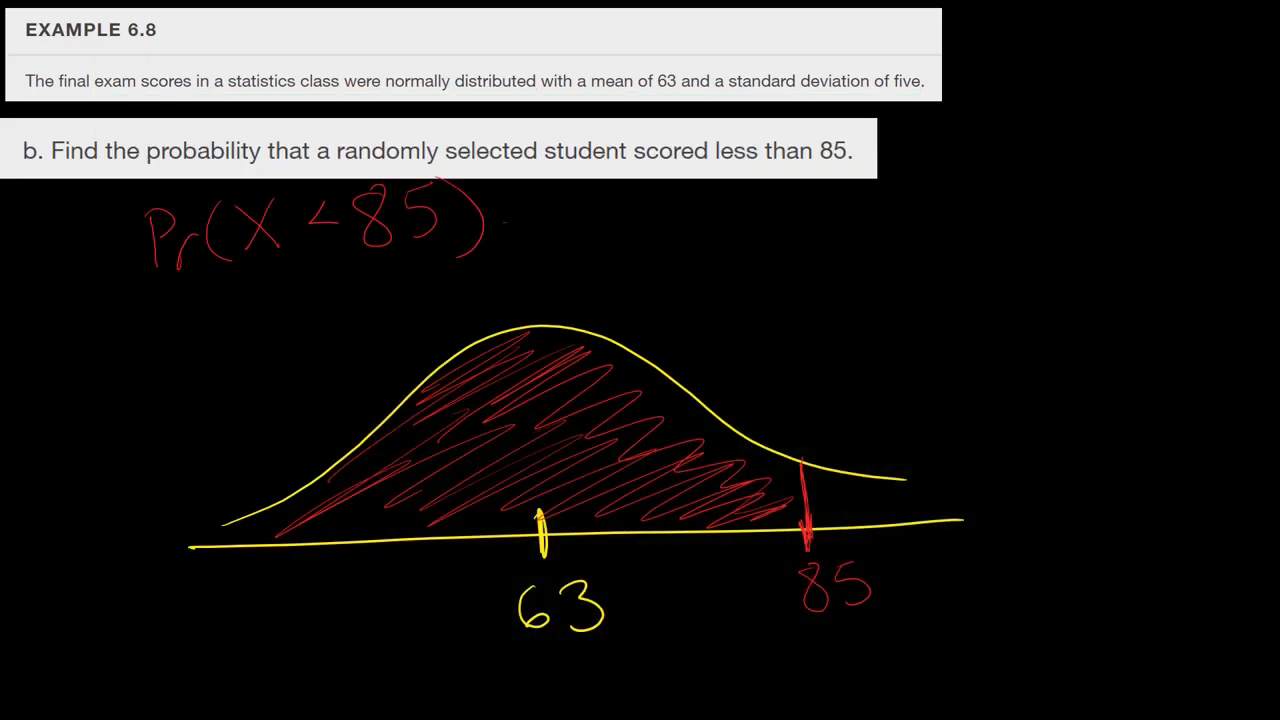
On the part b notes, write "≈ 1" after Pr(X < 85) and shade the area left of 85 more densely in red.
left_click_drag(504, 216, 555, 205)
mouse_move(516, 244)
left_mouse_down()
mouse_move(557, 228)
mouse_move(598, 246)
left_mouse_up()
mouse_move(780, 484)
left_mouse_down()
mouse_move(778, 504)
mouse_move(796, 512)
mouse_move(745, 520)
mouse_move(700, 470)
mouse_move(545, 405)
mouse_move(415, 485)
mouse_move(294, 526)
left_mouse_up()
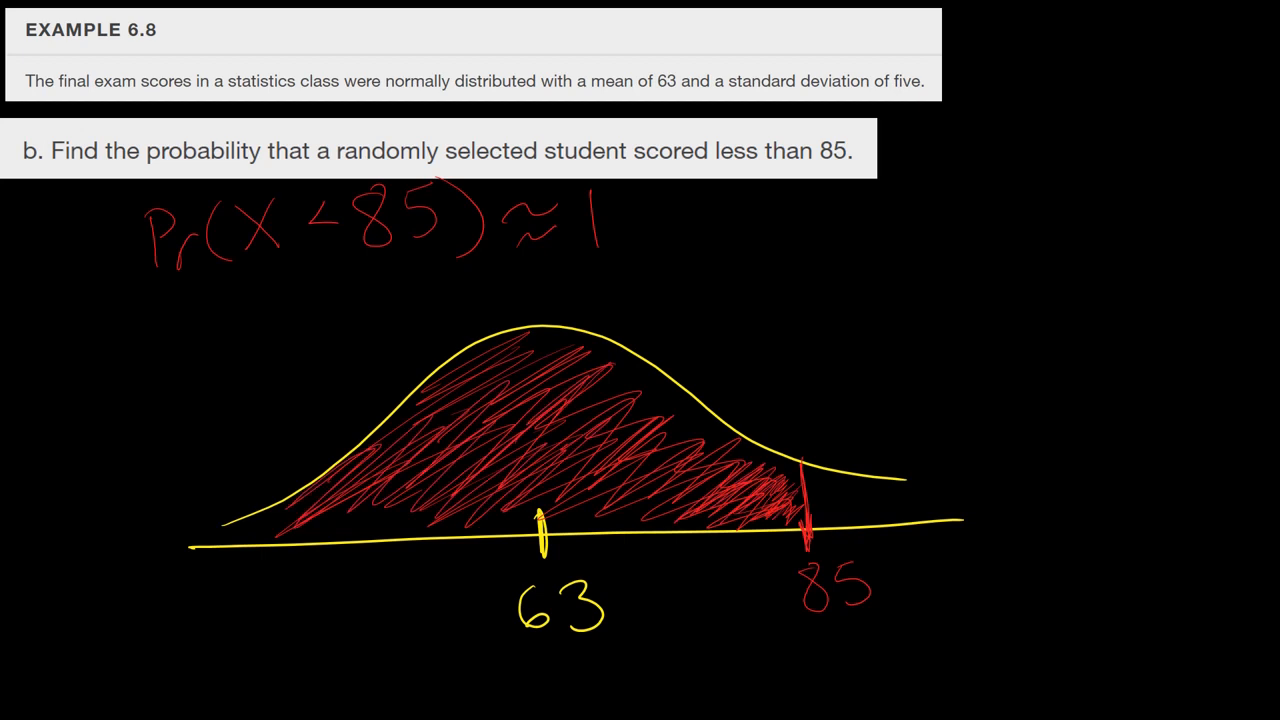
mouse_move(765, 515)
left_mouse_down()
mouse_move(690, 490)
mouse_move(645, 430)
mouse_move(600, 490)
mouse_move(555, 460)
mouse_move(450, 510)
mouse_move(345, 510)
mouse_move(265, 530)
mouse_move(385, 455)
mouse_move(440, 440)
mouse_move(420, 505)
left_mouse_up()
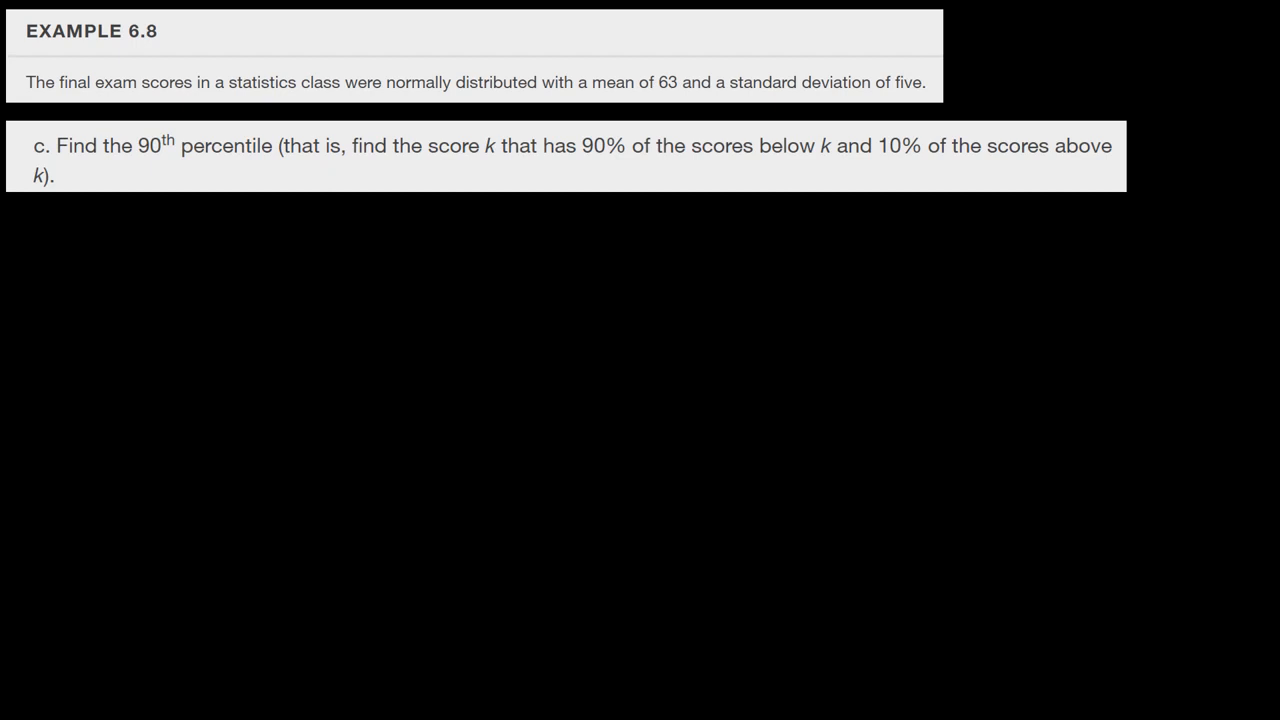
For part c, draw a yellow bell curve over a baseline and mark 63 at its centre.
mouse_move(236, 540)
left_mouse_down()
mouse_move(377, 527)
mouse_move(931, 530)
left_mouse_up()
mouse_move(253, 504)
left_mouse_down()
mouse_move(611, 314)
mouse_move(912, 478)
left_mouse_up()
mouse_move(557, 508)
left_mouse_down()
mouse_move(565, 548)
mouse_move(539, 609)
mouse_move(586, 623)
left_mouse_up()
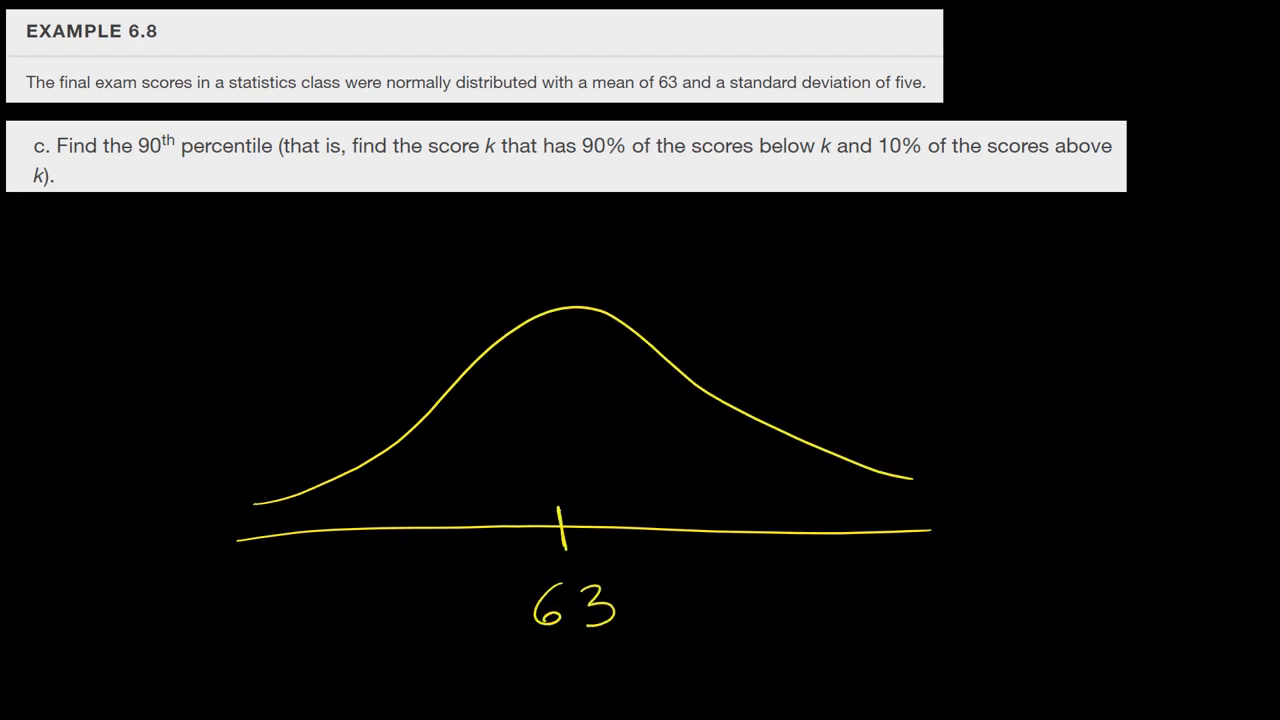
Draw a thick vertical cutoff line through the curve's right tail and label it with a circled X and a question mark.
mouse_move(790, 388)
left_mouse_down()
mouse_move(806, 570)
mouse_move(800, 440)
left_mouse_up()
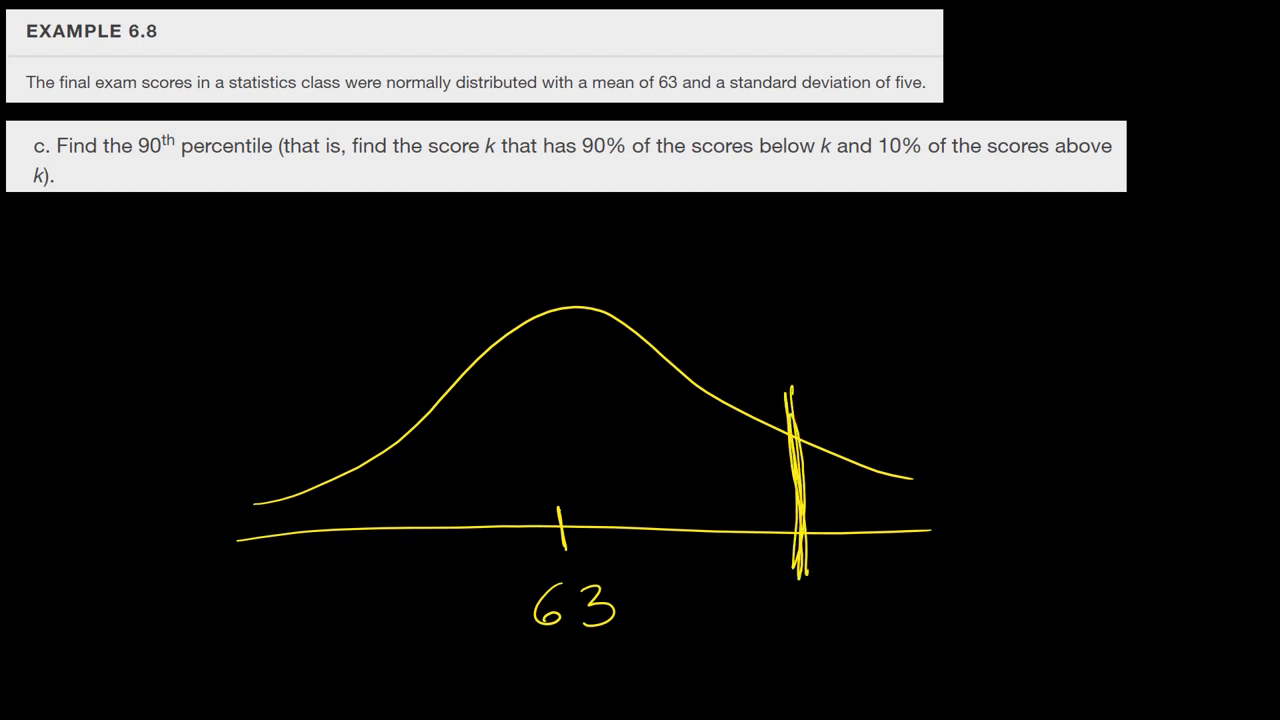
mouse_move(781, 610)
left_mouse_down()
mouse_move(822, 630)
mouse_move(790, 642)
left_mouse_up()
mouse_move(800, 578)
left_mouse_down()
mouse_move(893, 594)
mouse_move(886, 616)
left_mouse_up()
left_click(888, 636)
Label the area under the curve left of the cutoff ".90" and write the 10% share in the tail beyond it.
left_click(584, 437)
left_click_drag(634, 392, 630, 455)
mouse_move(662, 402)
left_mouse_down()
mouse_move(650, 425)
mouse_move(664, 404)
left_mouse_up()
left_click_drag(585, 435, 588, 442)
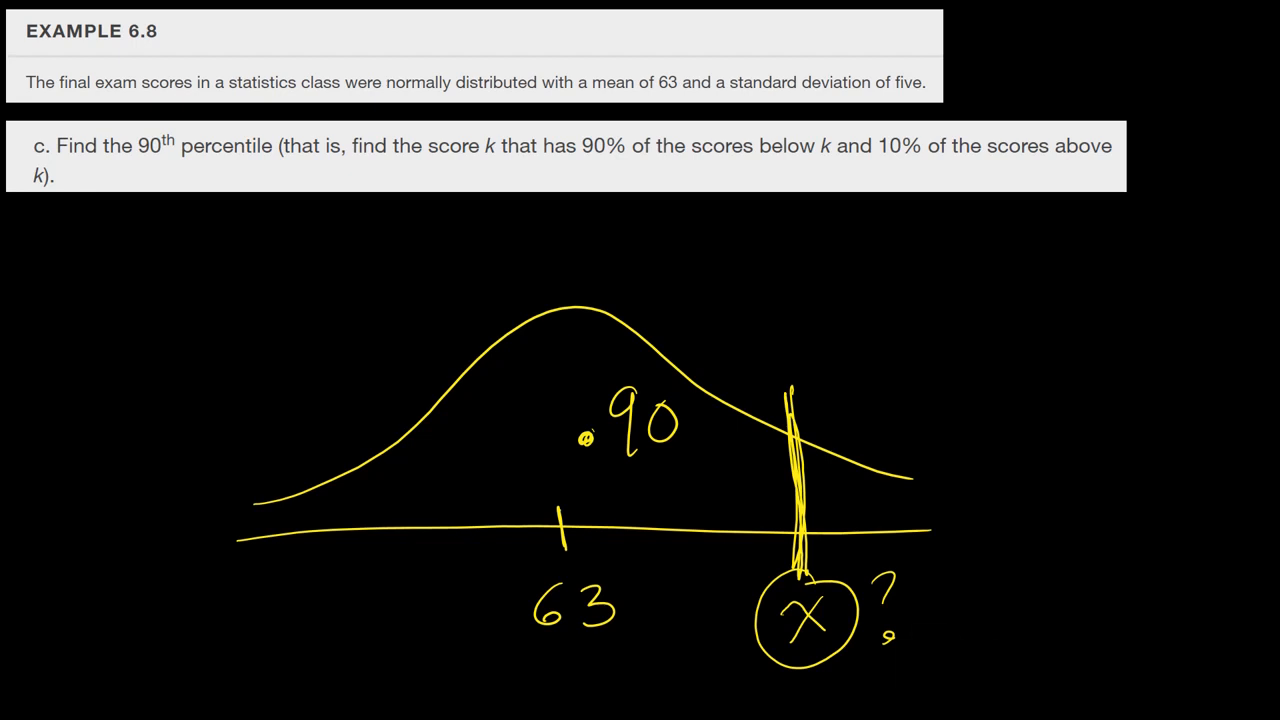
left_click(845, 507)
left_click_drag(868, 482, 868, 512)
mouse_move(894, 488)
left_mouse_down()
mouse_move(882, 504)
mouse_move(895, 489)
left_mouse_up()
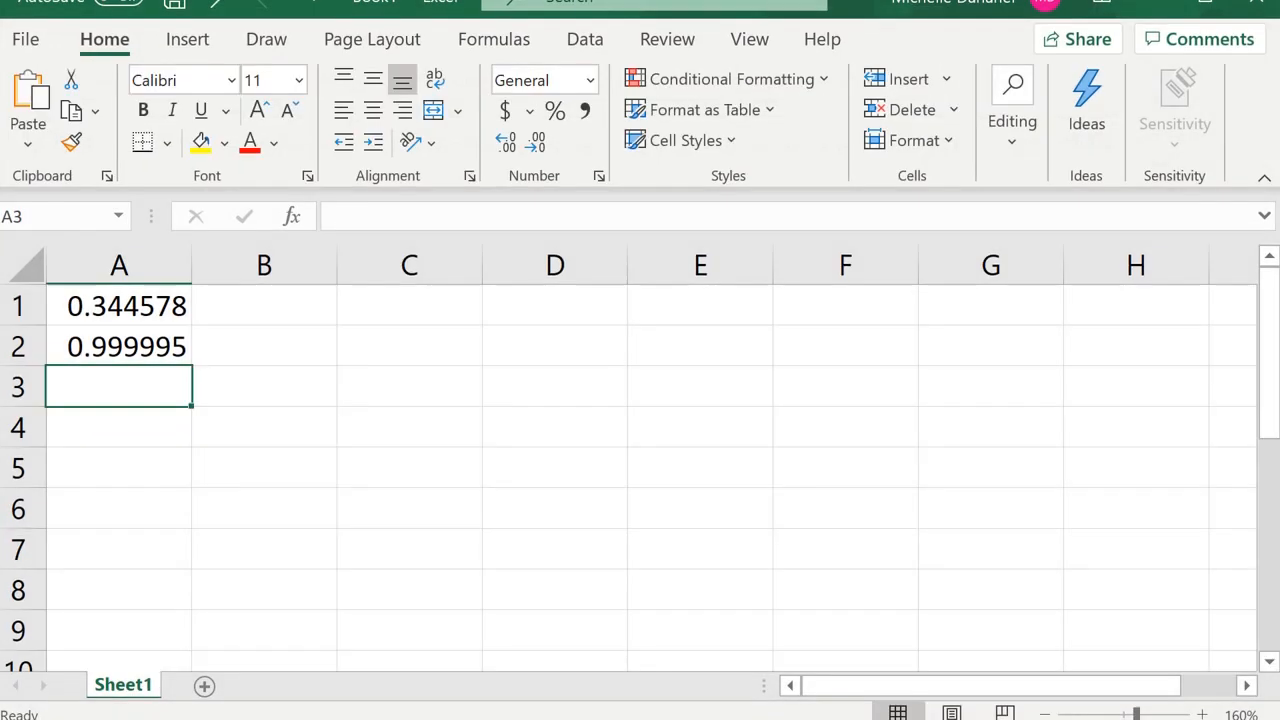
In Excel cell A3, compute the 90th percentile with =norm.inv(.90,63,5).
type("==")
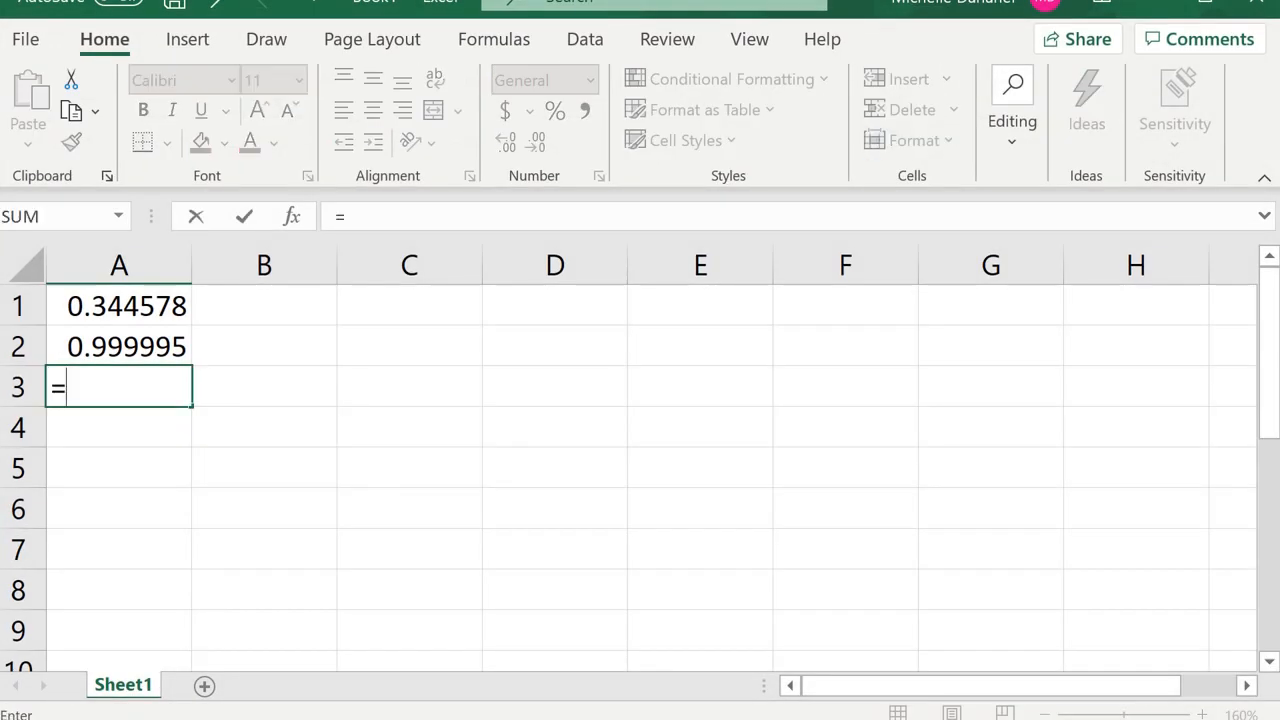
type("norm")
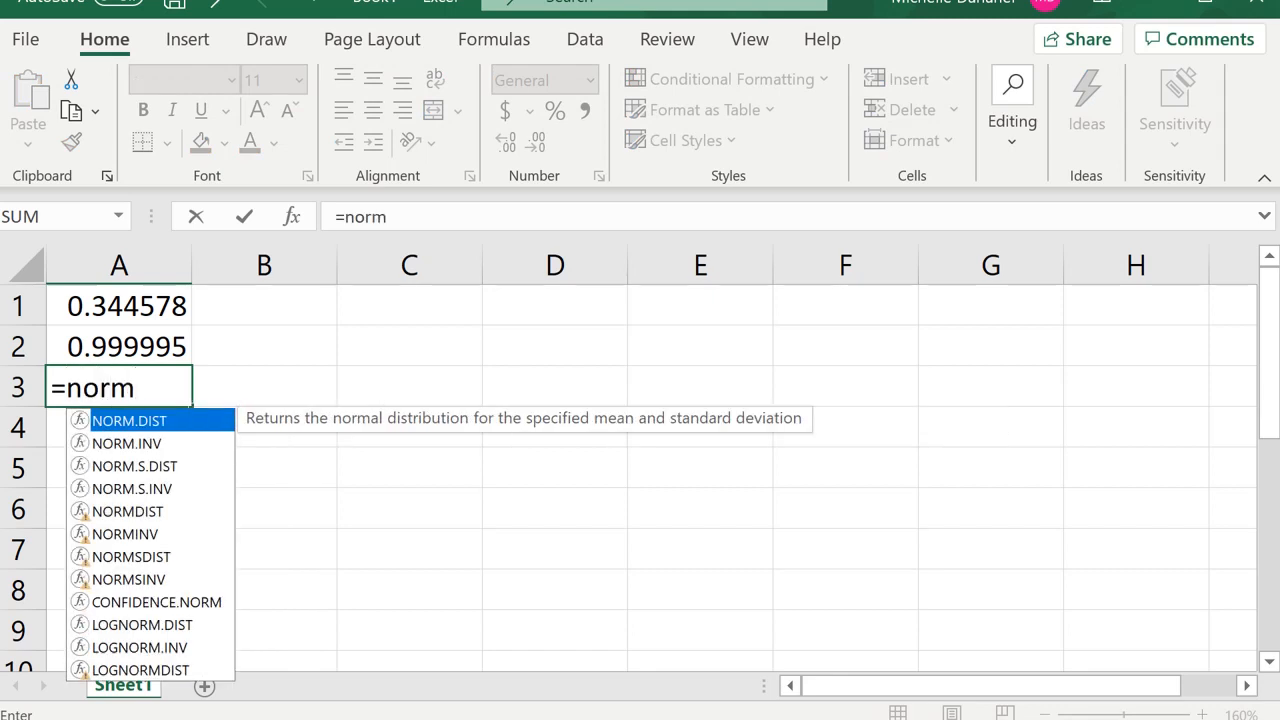
type(".iv")
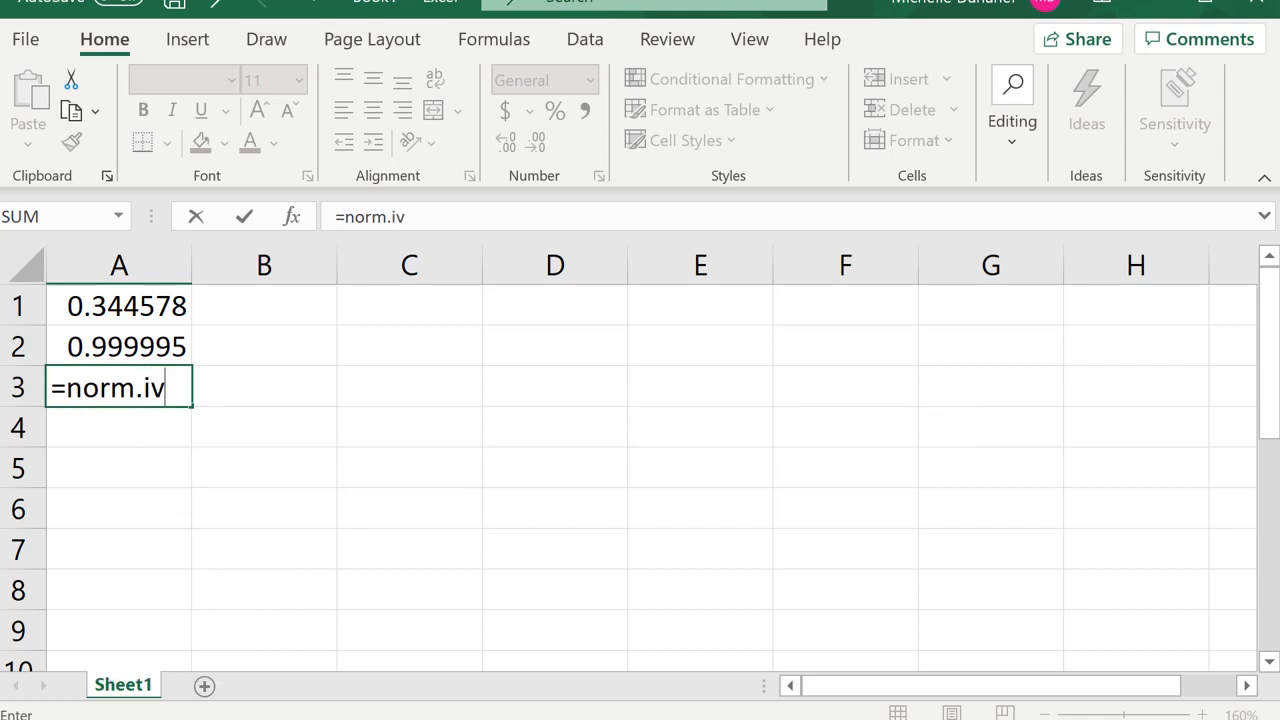
key("BackSpace")
type("nv")
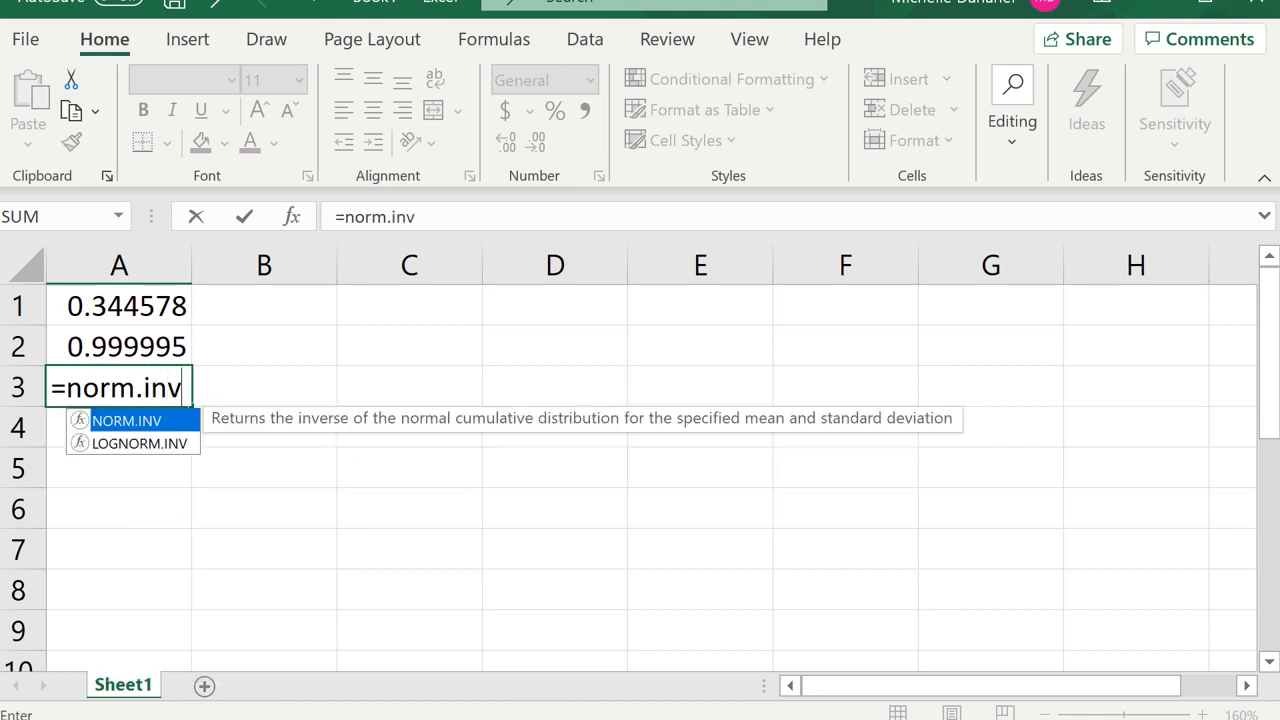
type("(")
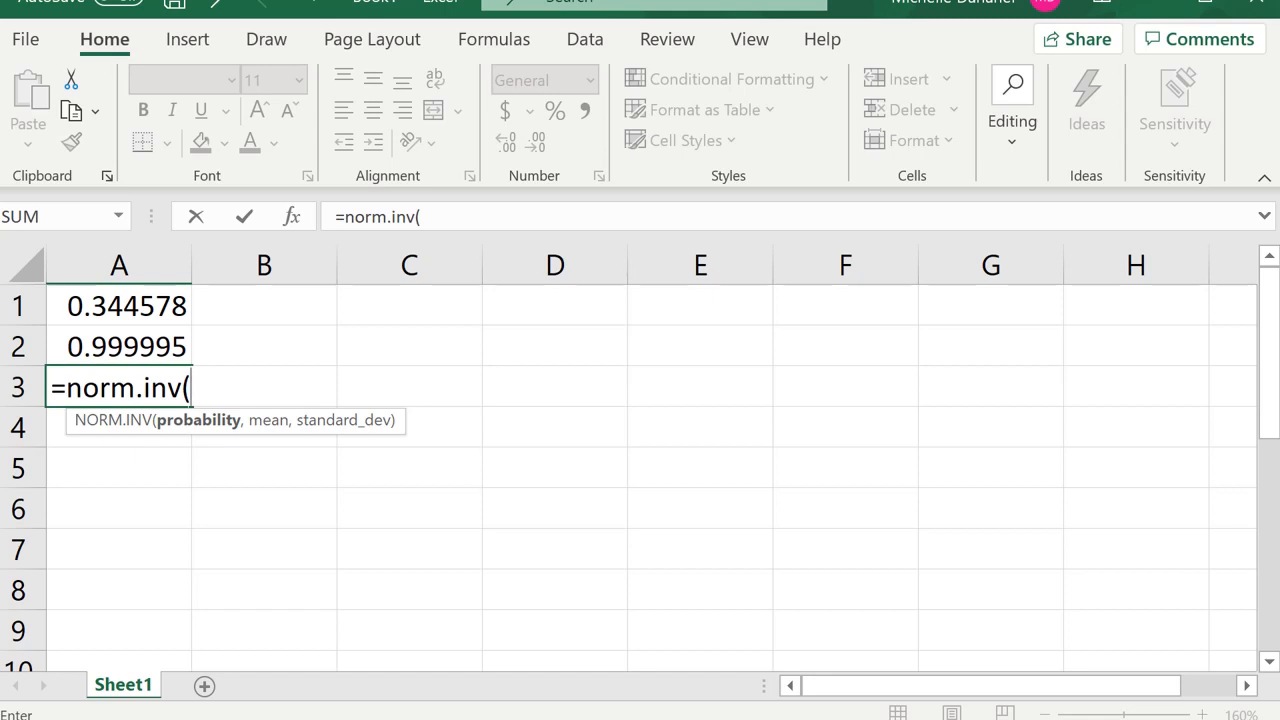
type(".90,63")
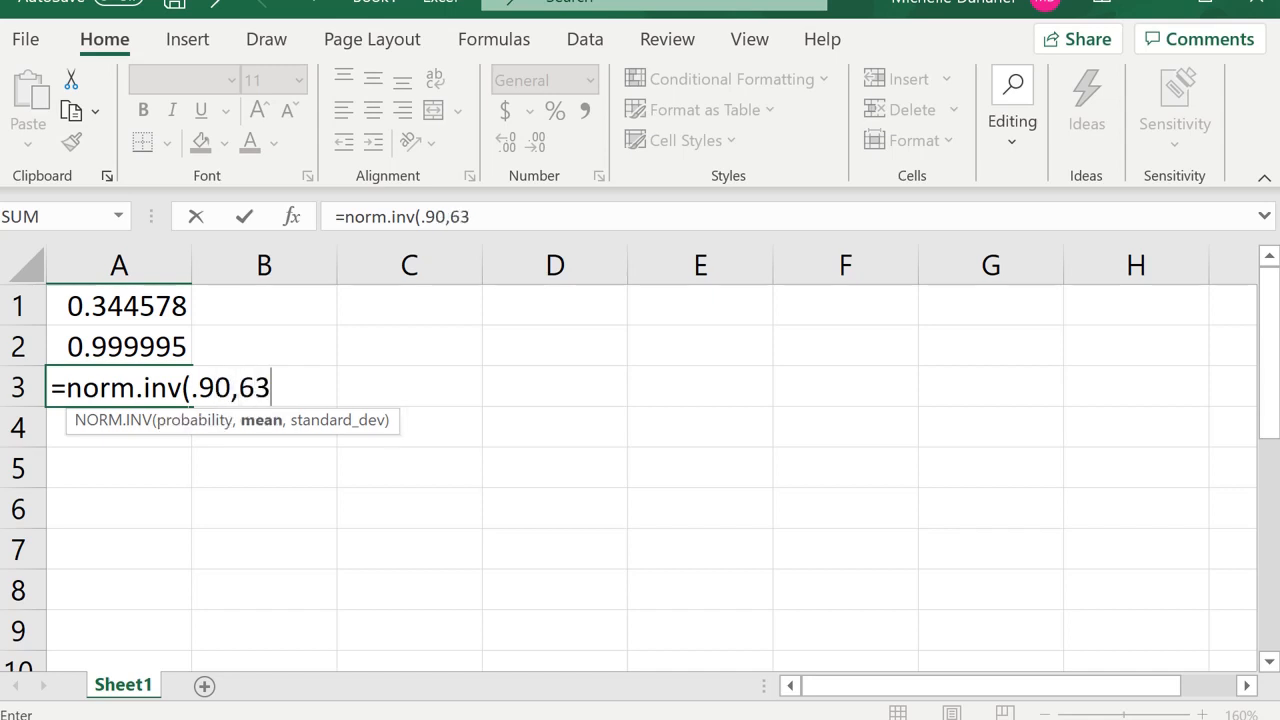
type(",5)")
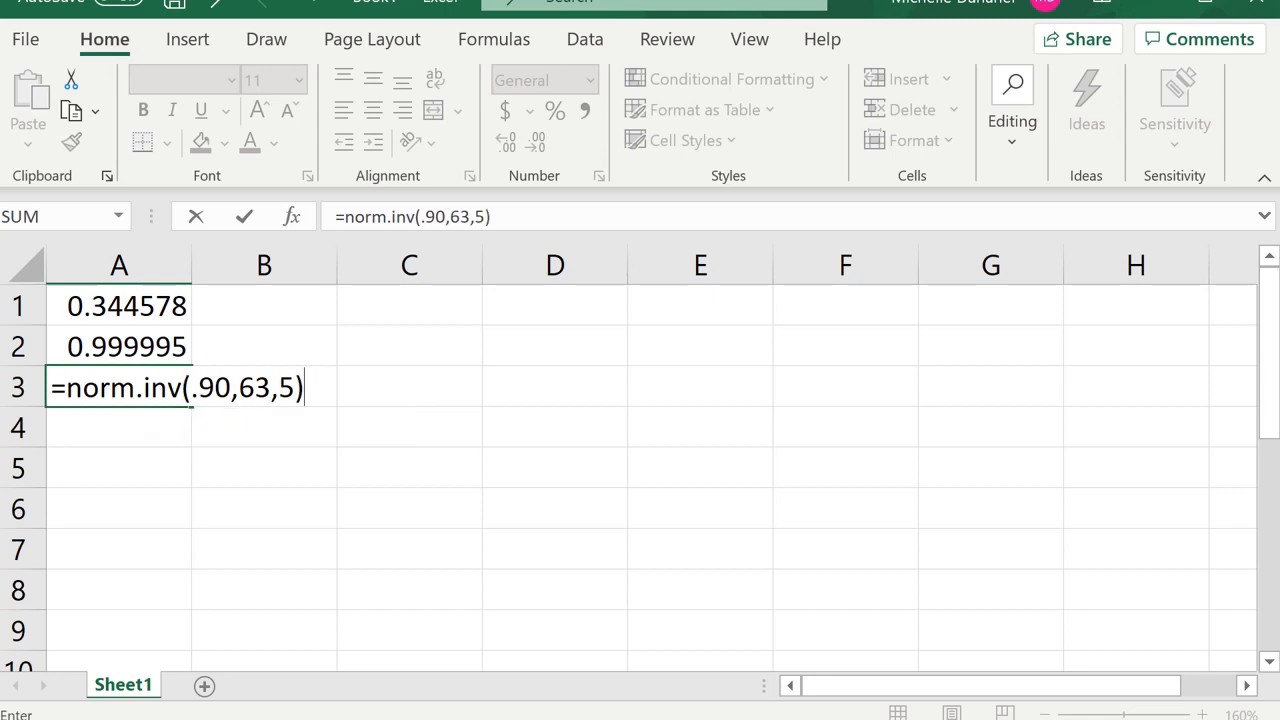
key("Return")
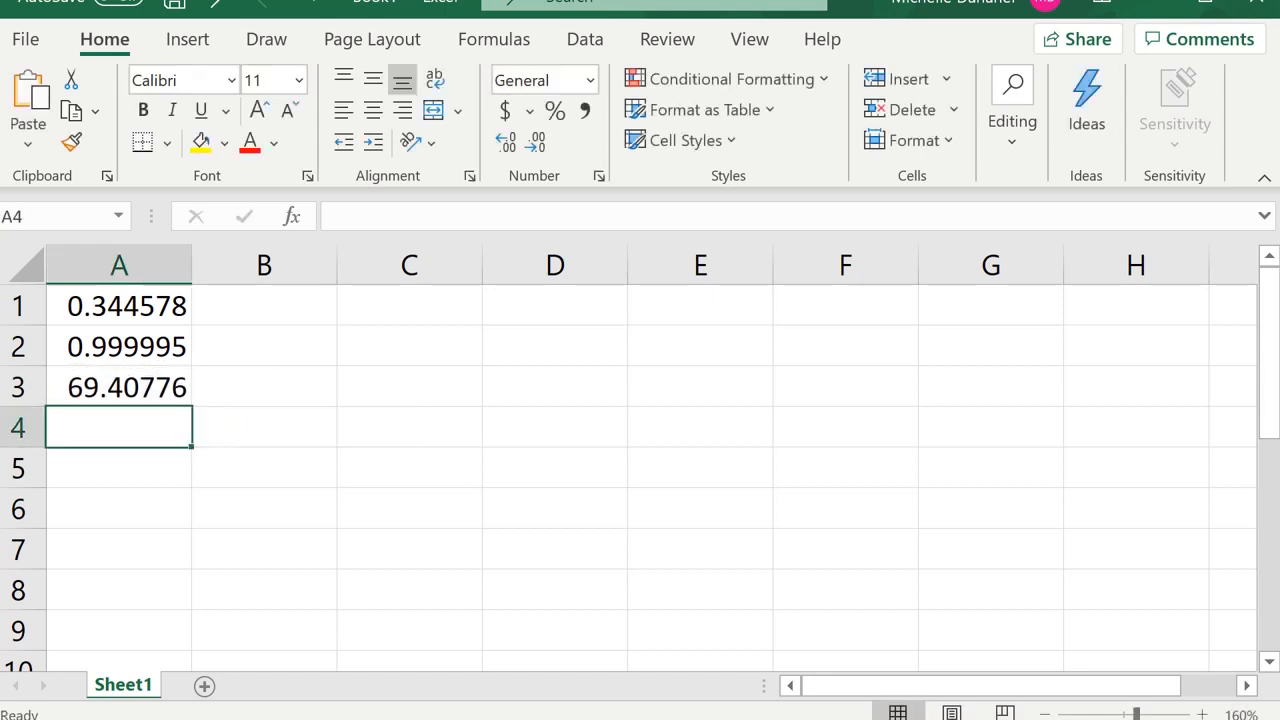
Return to the part c notes, write 69.4 with an arrow pointing to the circled X, and circle the answer.
left_click(1155, 6)
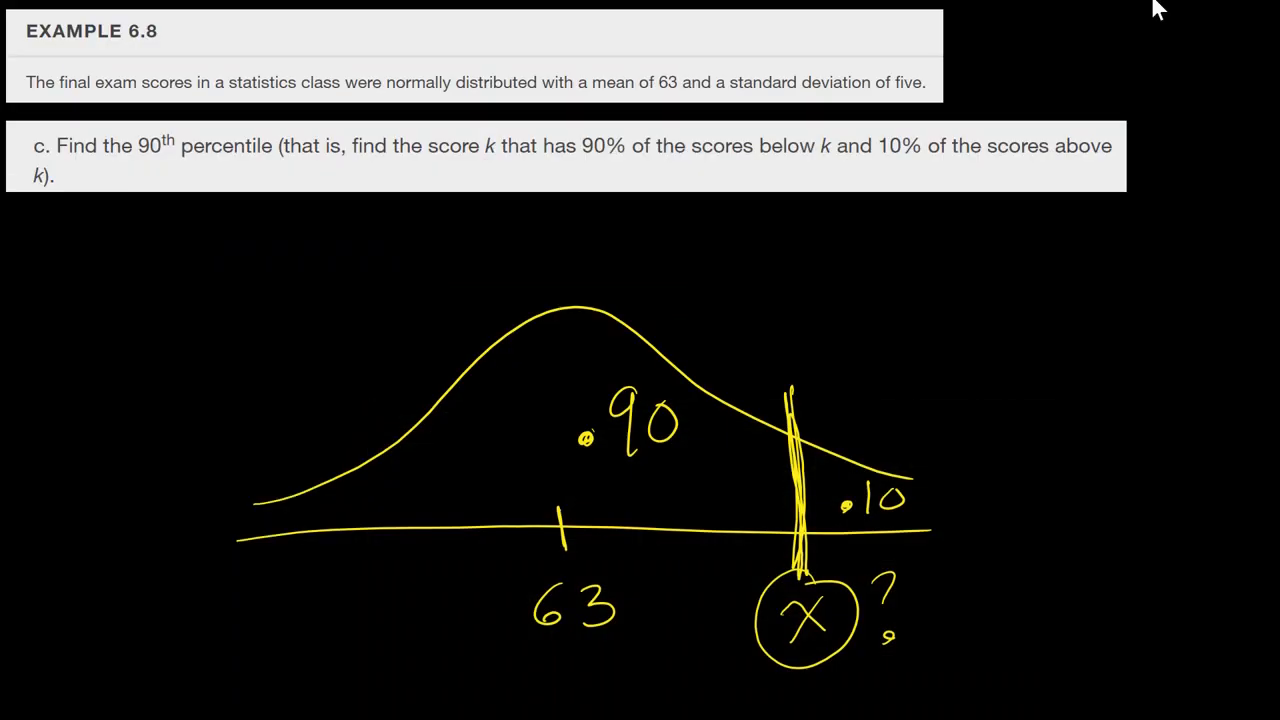
mouse_move(860, 662)
left_mouse_down()
mouse_move(866, 678)
mouse_move(908, 682)
mouse_move(910, 670)
mouse_move(952, 690)
left_mouse_up()
left_click(972, 680)
mouse_move(994, 642)
left_mouse_down()
mouse_move(990, 656)
mouse_move(1012, 654)
left_mouse_up()
left_click_drag(1012, 632, 1014, 680)
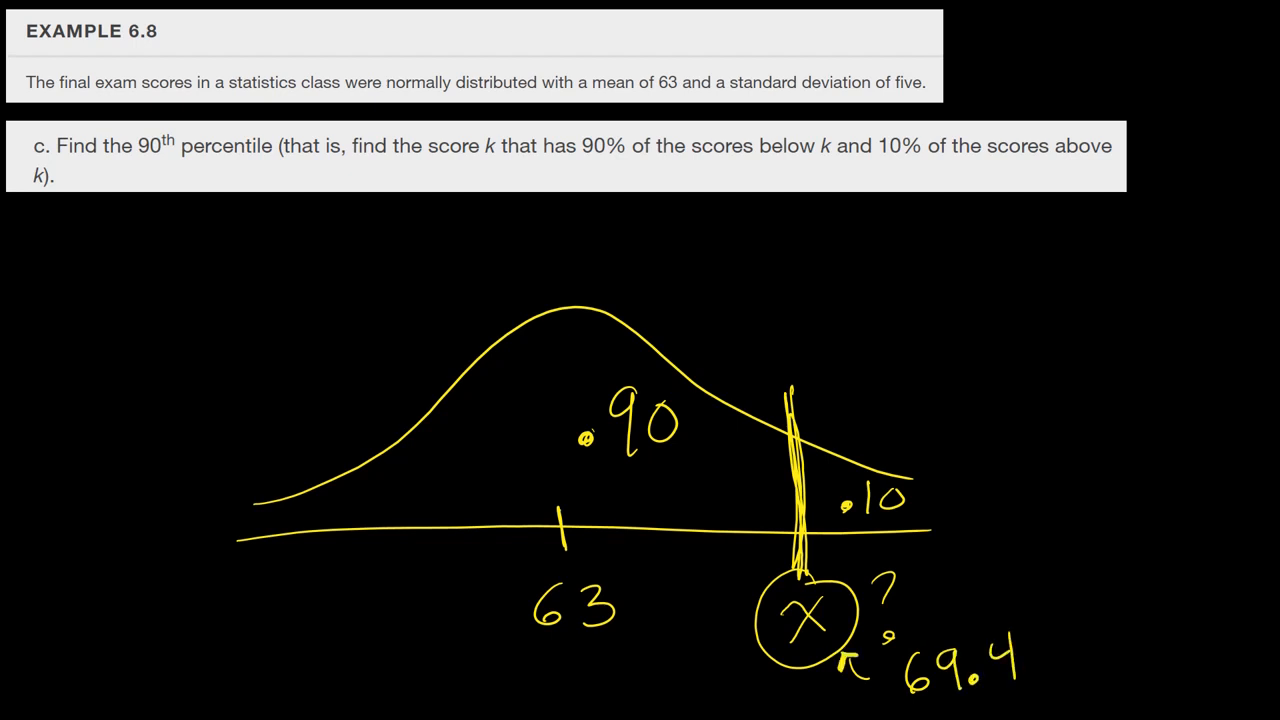
mouse_move(945, 622)
left_mouse_down()
mouse_move(905, 708)
mouse_move(1040, 608)
mouse_move(930, 624)
left_mouse_up()
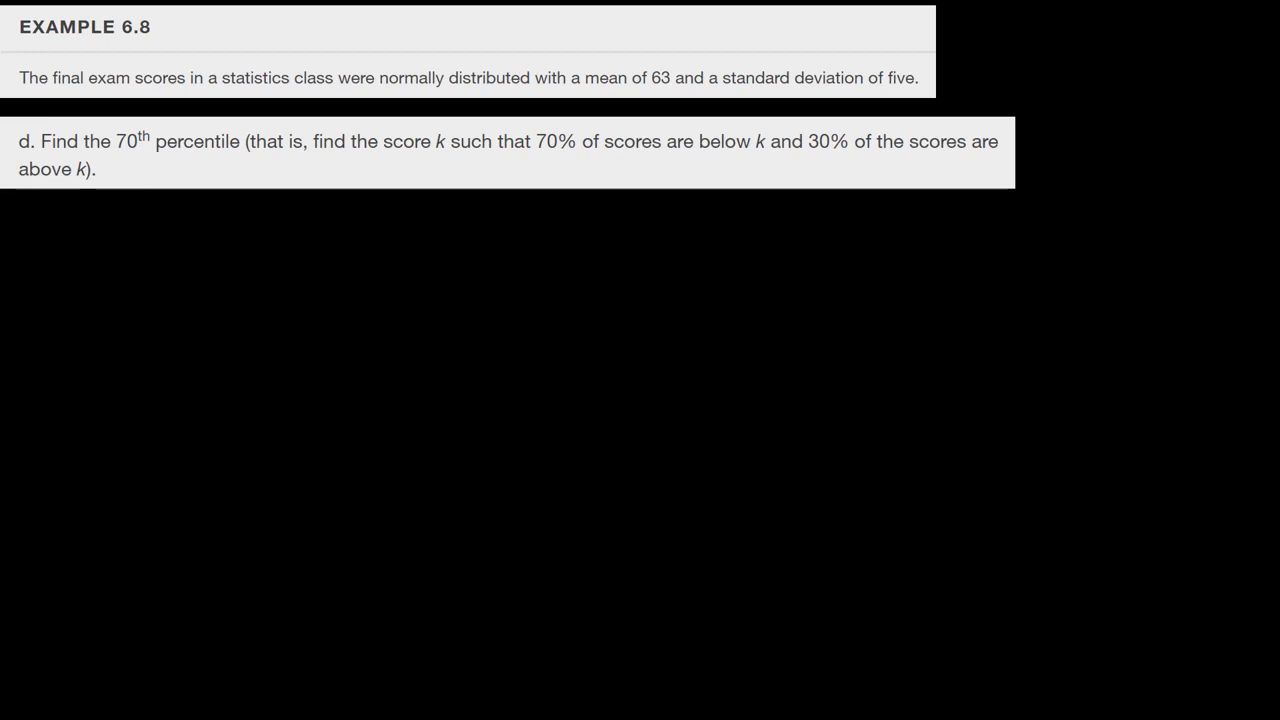
For part d, draw a yellow bell curve over a baseline, mark 63 at its centre, and add a cutoff line labelled X right of it.
left_click_drag(225, 509, 934, 492)
mouse_move(231, 480)
left_mouse_down()
mouse_move(592, 296)
mouse_move(892, 437)
left_mouse_up()
mouse_move(527, 478)
left_mouse_down()
mouse_move(529, 543)
mouse_move(502, 596)
mouse_move(556, 584)
mouse_move(546, 602)
left_mouse_up()
mouse_move(710, 316)
left_mouse_down()
mouse_move(733, 566)
mouse_move(762, 627)
mouse_move(728, 636)
left_mouse_up()
Label the area under the part d curve left of the cutoff ".70" and the tail beyond it ".30".
left_click_drag(524, 402, 528, 418)
left_click_drag(526, 358, 560, 410)
left_click_drag(600, 360, 602, 362)
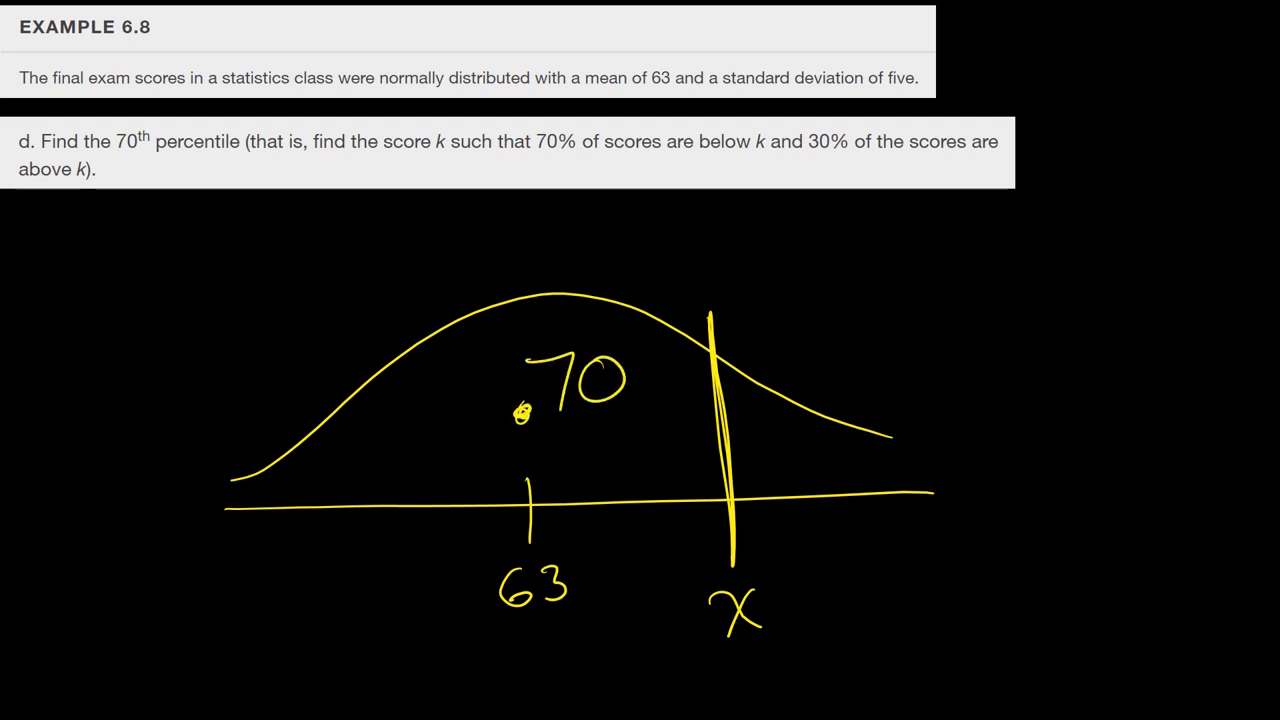
mouse_move(782, 468)
left_mouse_down()
mouse_move(826, 458)
mouse_move(814, 474)
left_mouse_up()
mouse_move(852, 448)
left_mouse_down()
mouse_move(842, 462)
mouse_move(852, 448)
left_mouse_up()
Circle the X below the part d cutoff line and write a question mark beside it.
left_click_drag(733, 540, 733, 568)
mouse_move(740, 570)
left_mouse_down()
mouse_move(700, 665)
mouse_move(745, 572)
left_mouse_up()
left_click_drag(808, 542, 828, 572)
left_click_drag(830, 586, 834, 592)
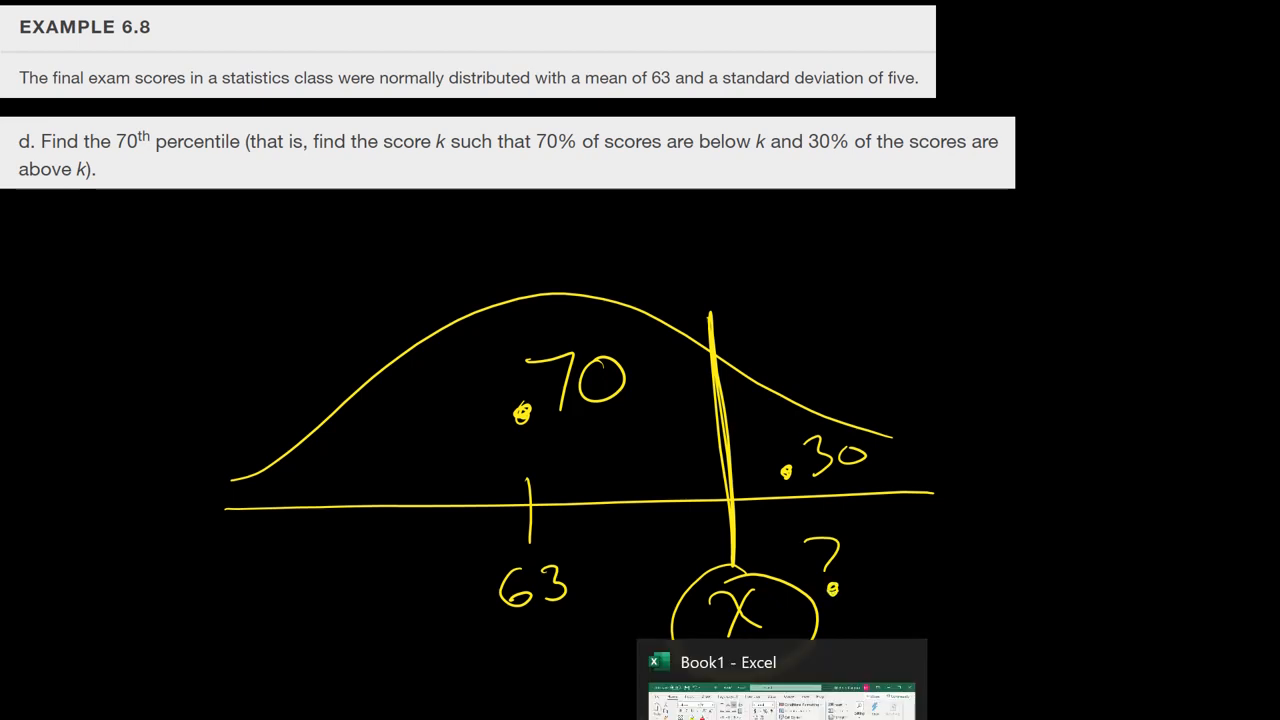
Switch to the Excel workbook and compute the 70th percentile in cell A4 with =norm.inv(.7, 63,5).
left_click(782, 717)
type("=nor")
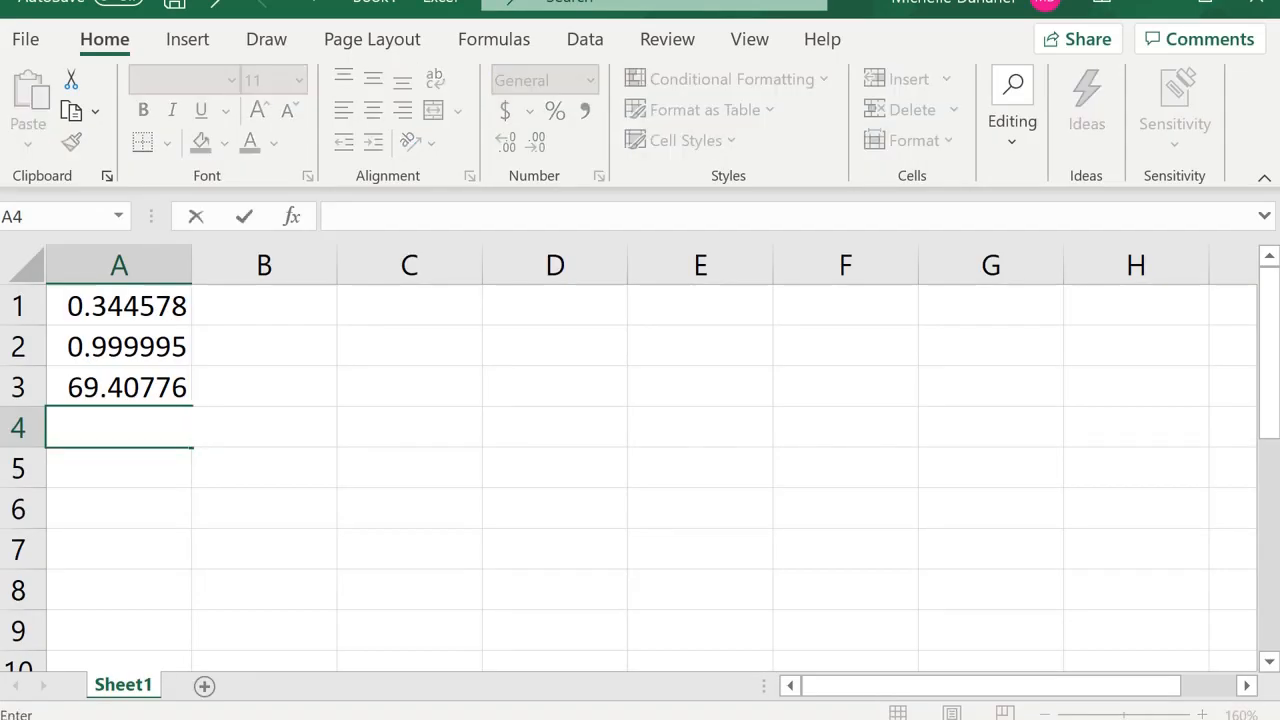
type("m.inv")
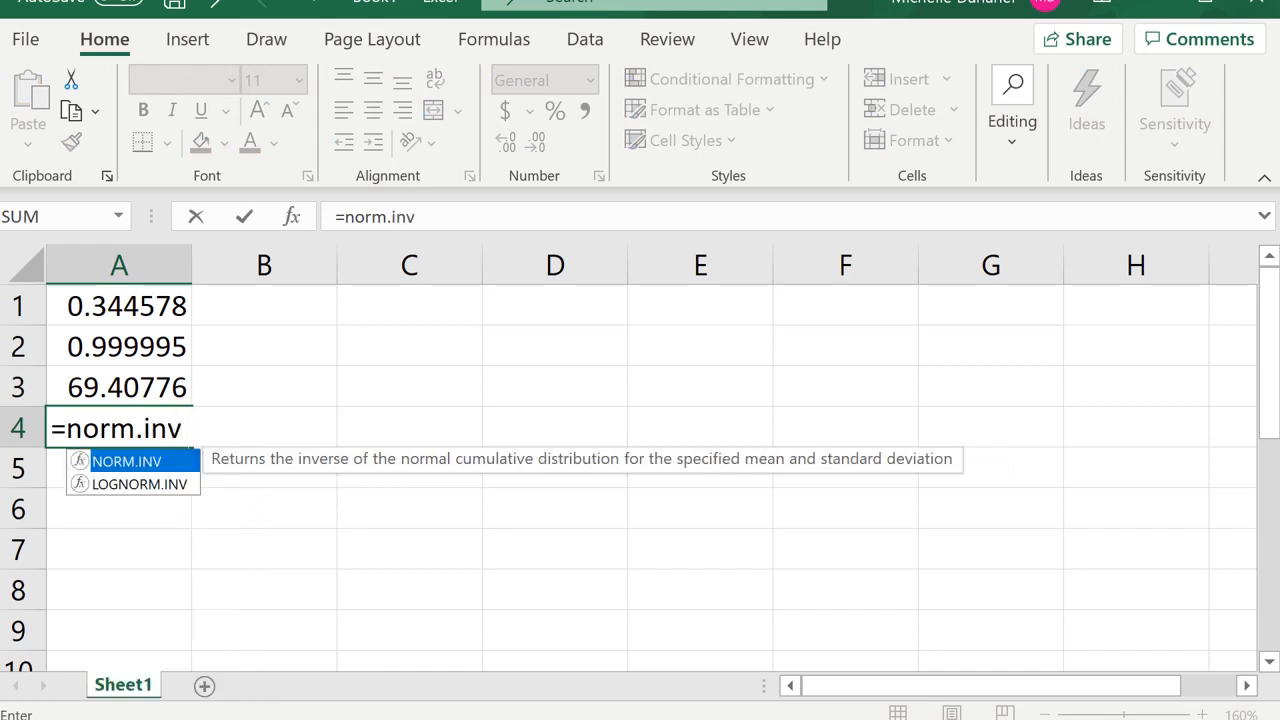
type("(")
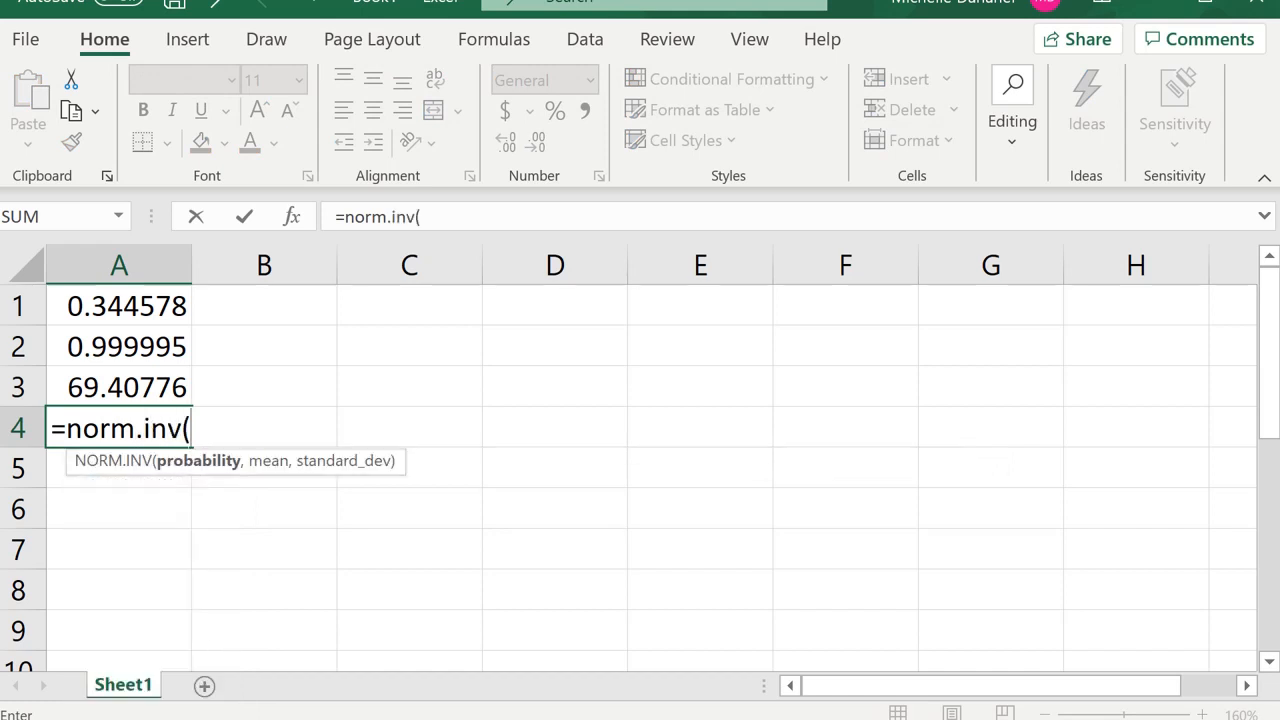
type(".7, ")
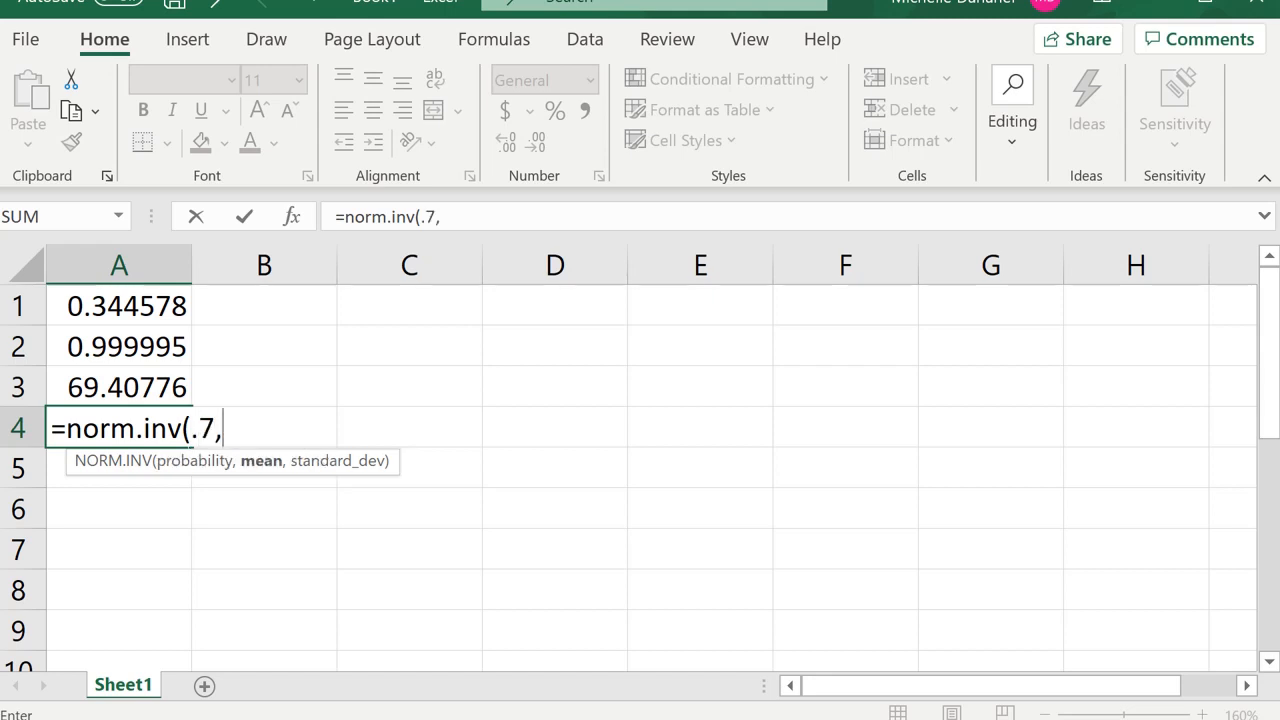
type("63,5")
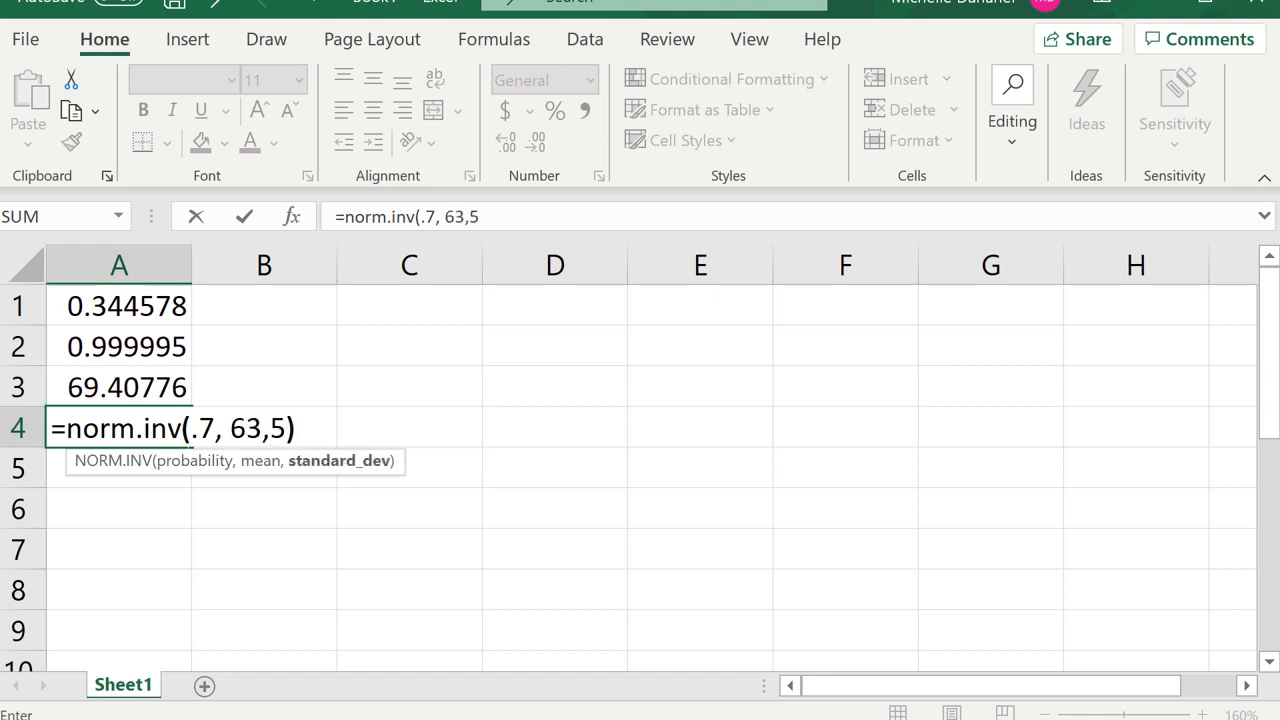
type(")")
key("Return")
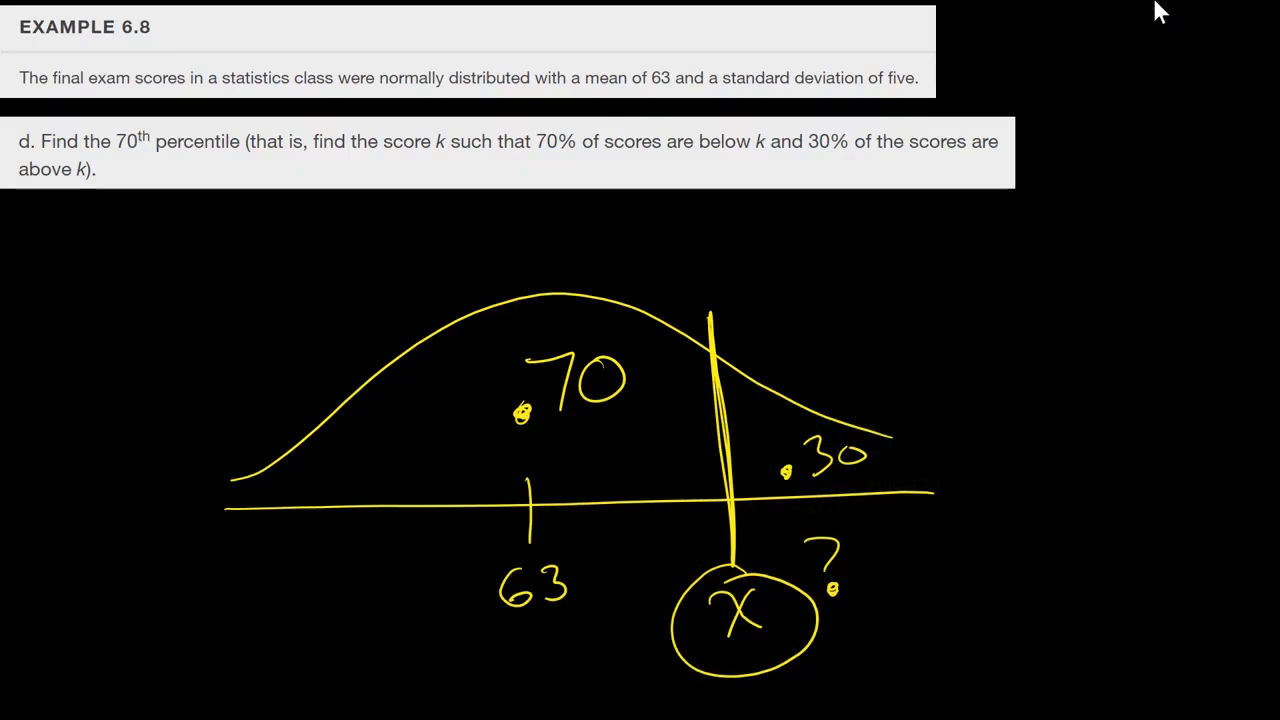
On the part d notes, write 65.6 with an arrow pointing to the circled X, and circle the answer.
mouse_move(853, 649)
left_mouse_down()
mouse_move(822, 632)
mouse_move(877, 648)
left_mouse_up()
mouse_move(932, 597)
left_mouse_down()
mouse_move(915, 600)
mouse_move(913, 640)
mouse_move(972, 612)
left_mouse_up()
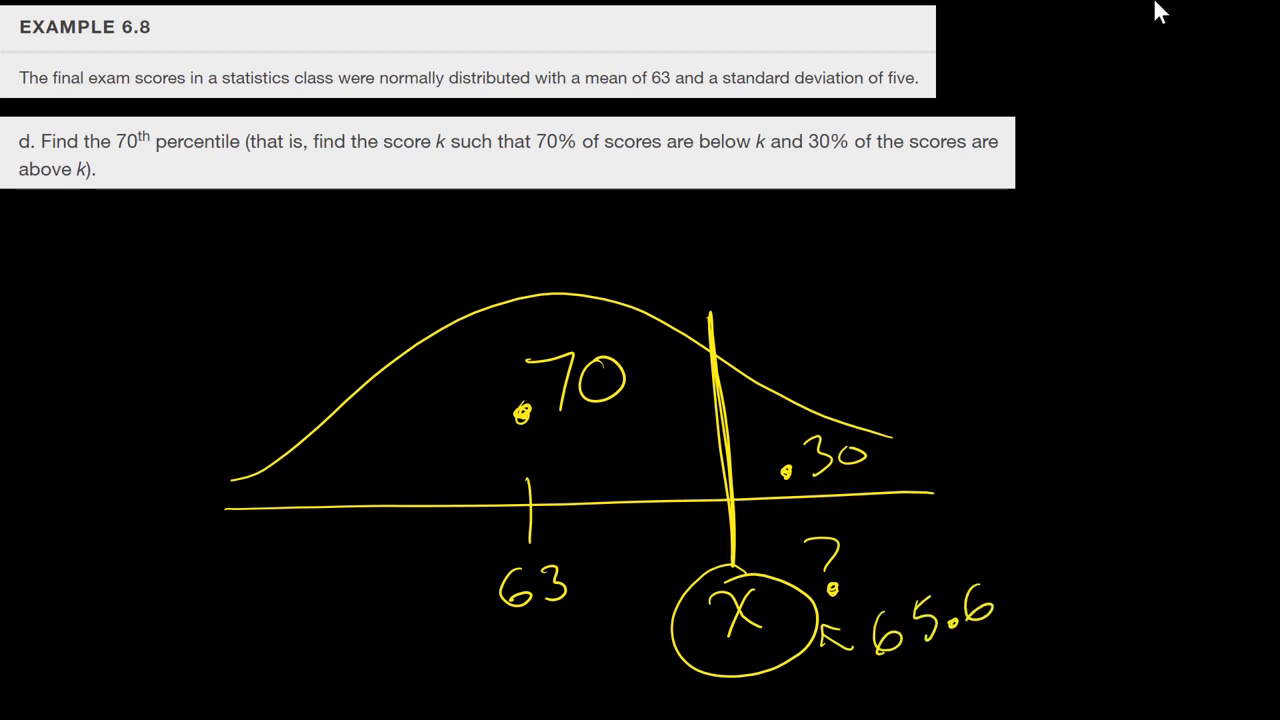
mouse_move(954, 566)
left_mouse_down()
mouse_move(850, 645)
mouse_move(1072, 605)
mouse_move(930, 568)
left_mouse_up()
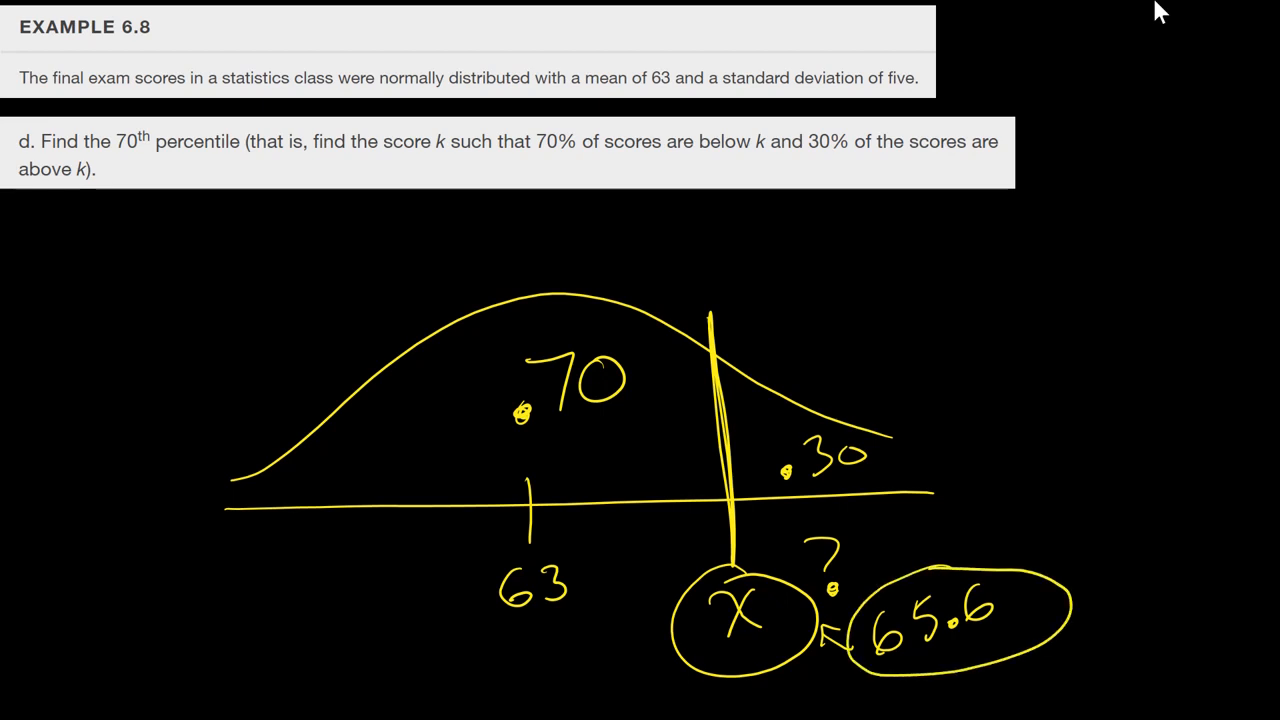